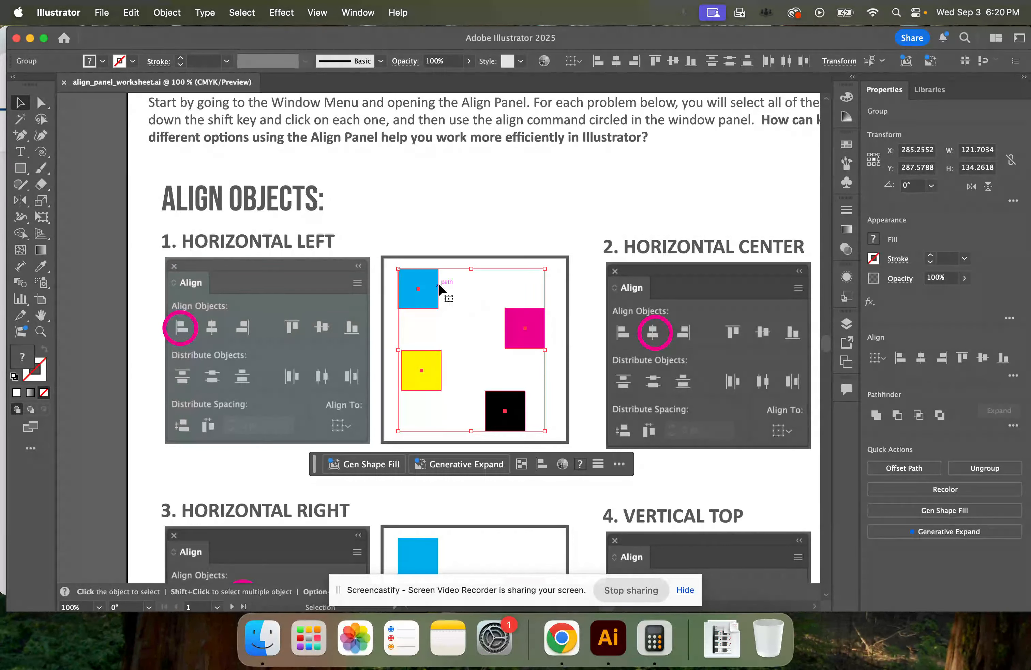
Select the cyan, magenta, yellow and black squares together in the Horizontal Left exercise
{"action": "left_click", "coordinate": [427, 237]}
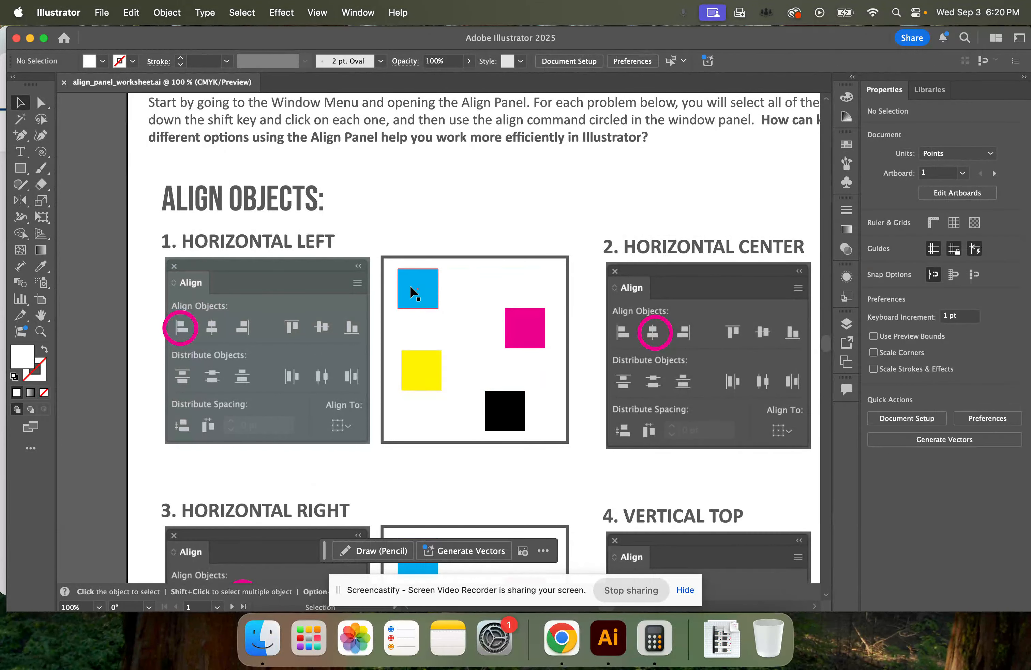
{"action": "left_click", "coordinate": [414, 288]}
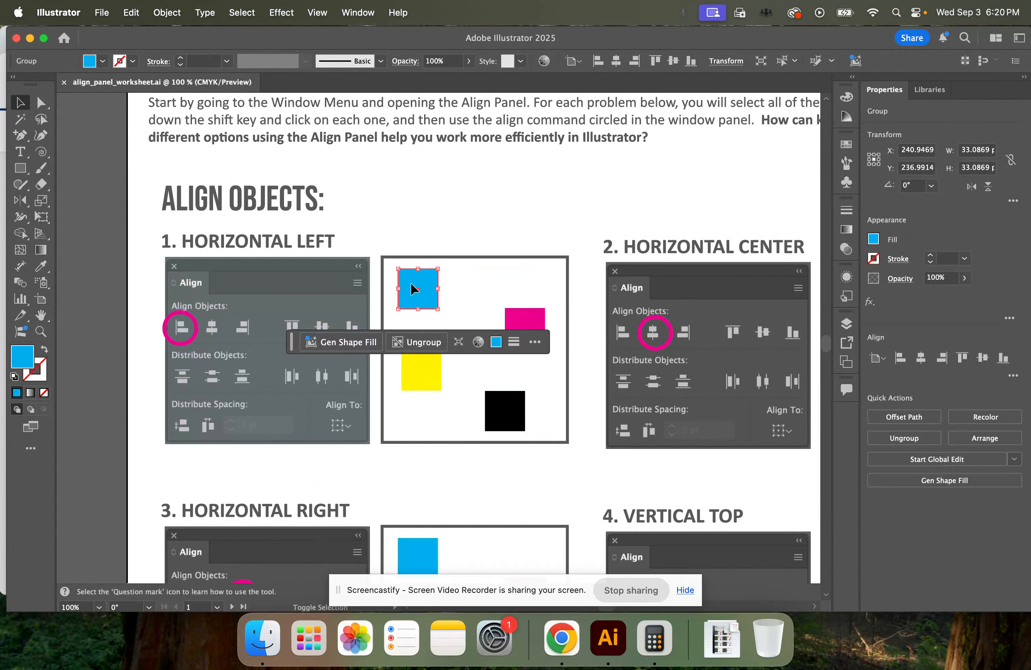
{"action": "left_click", "coordinate": [524, 322], "text": "shift"}
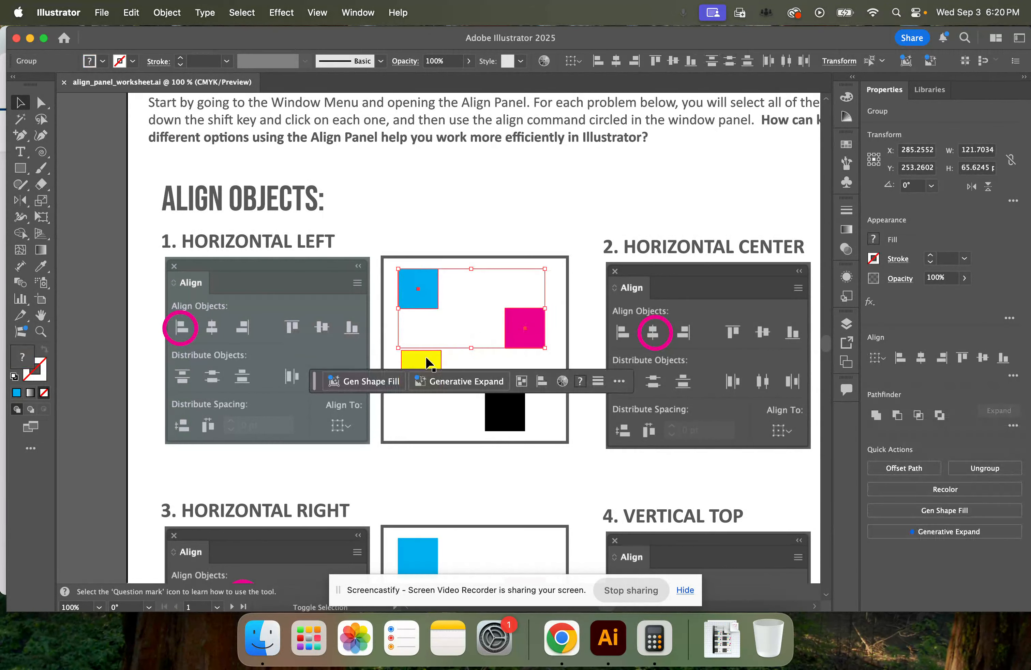
{"action": "left_click", "coordinate": [429, 368], "text": "shift"}
{"action": "left_click", "coordinate": [496, 406], "text": "shift"}
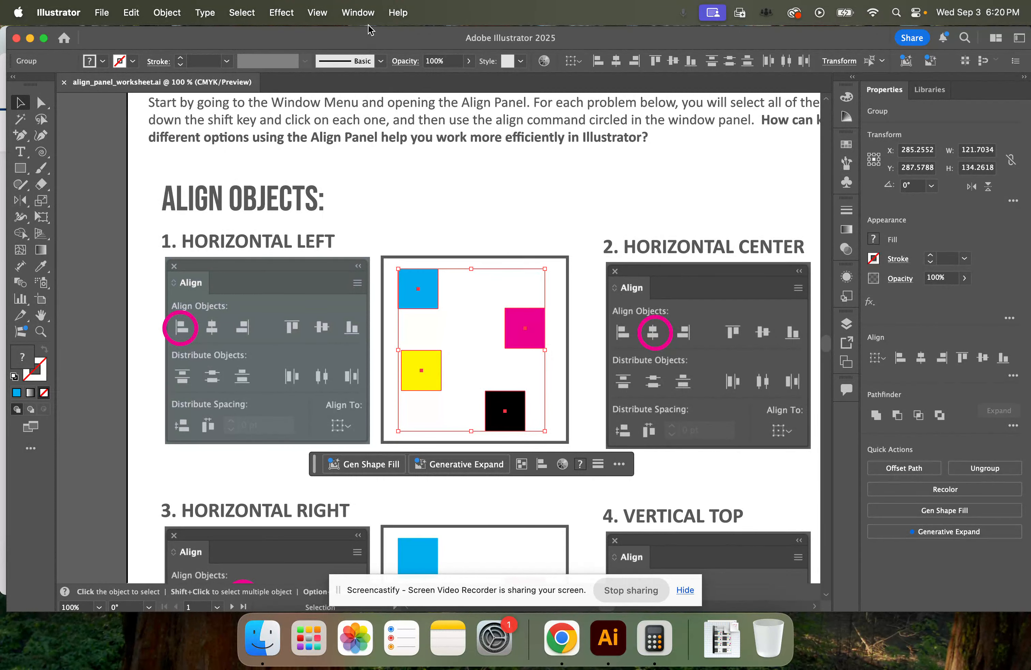
Open the Align panel and dock it at the end of the collapsed panel column
{"action": "left_click", "coordinate": [364, 16]}
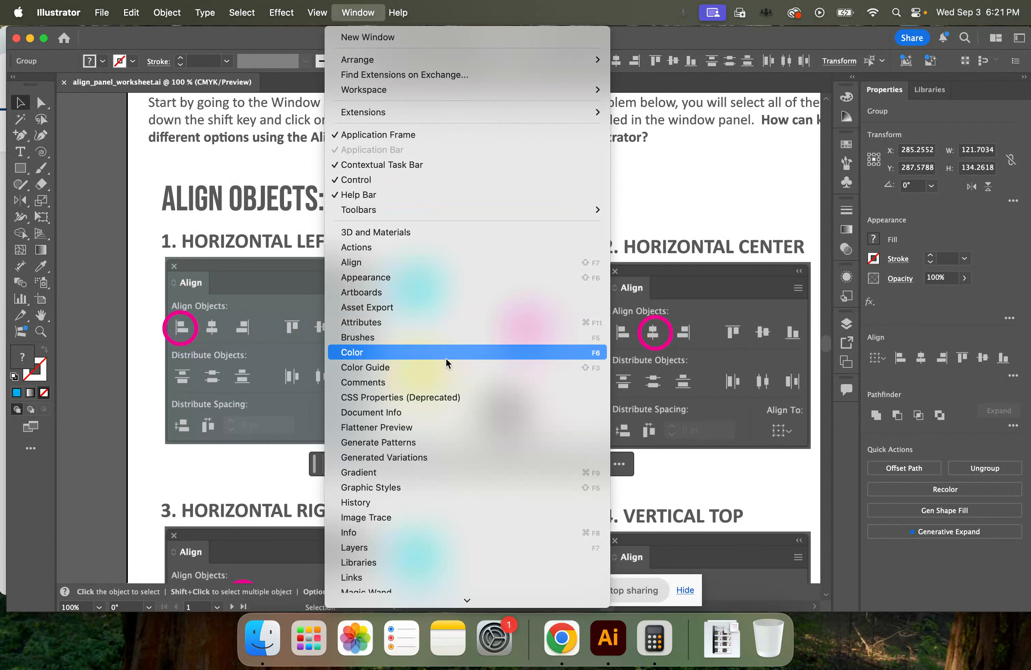
{"action": "mouse_move", "coordinate": [435, 601]}
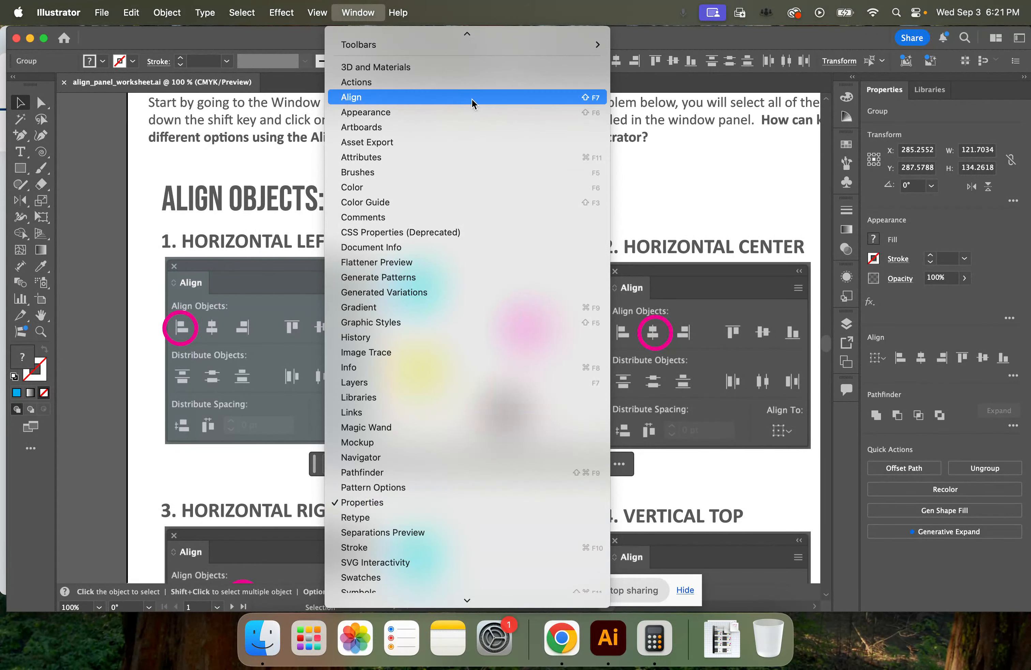
{"action": "left_click", "coordinate": [452, 102]}
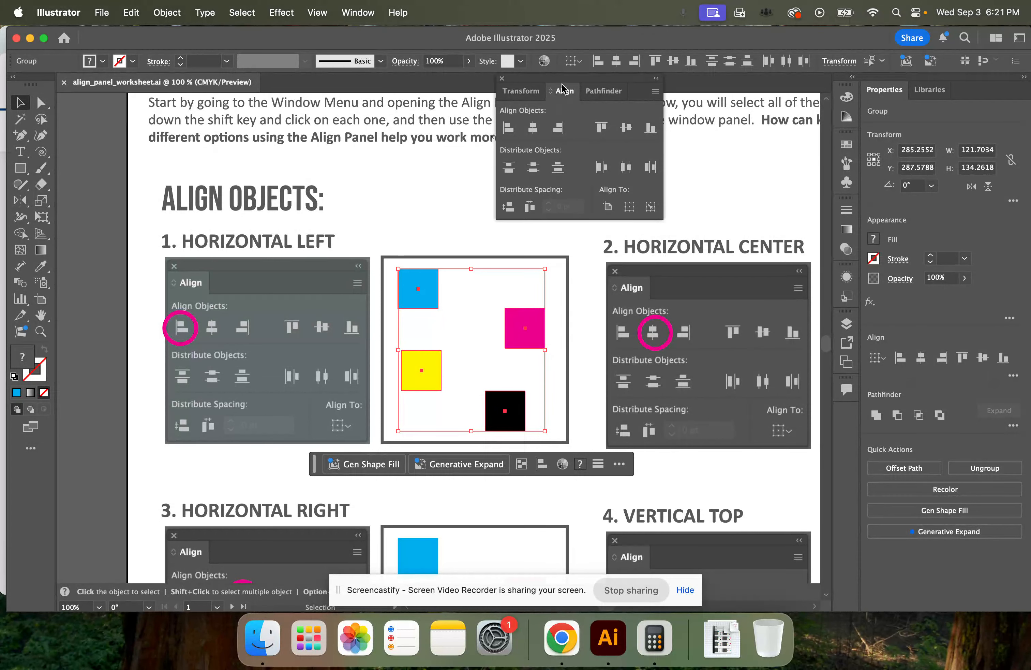
{"action": "left_click_drag", "start_coordinate": [567, 80], "coordinate": [850, 417]}
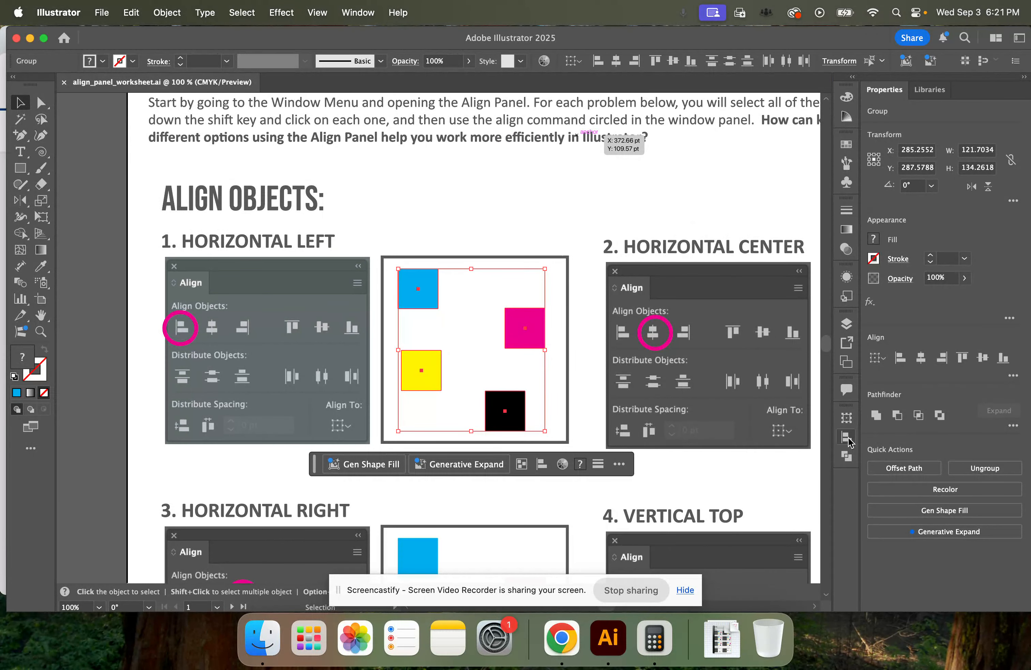
Expand the docked Align panel, apply Horizontal Align Left to the four selected squares, and deselect them
{"action": "left_click", "coordinate": [848, 438]}
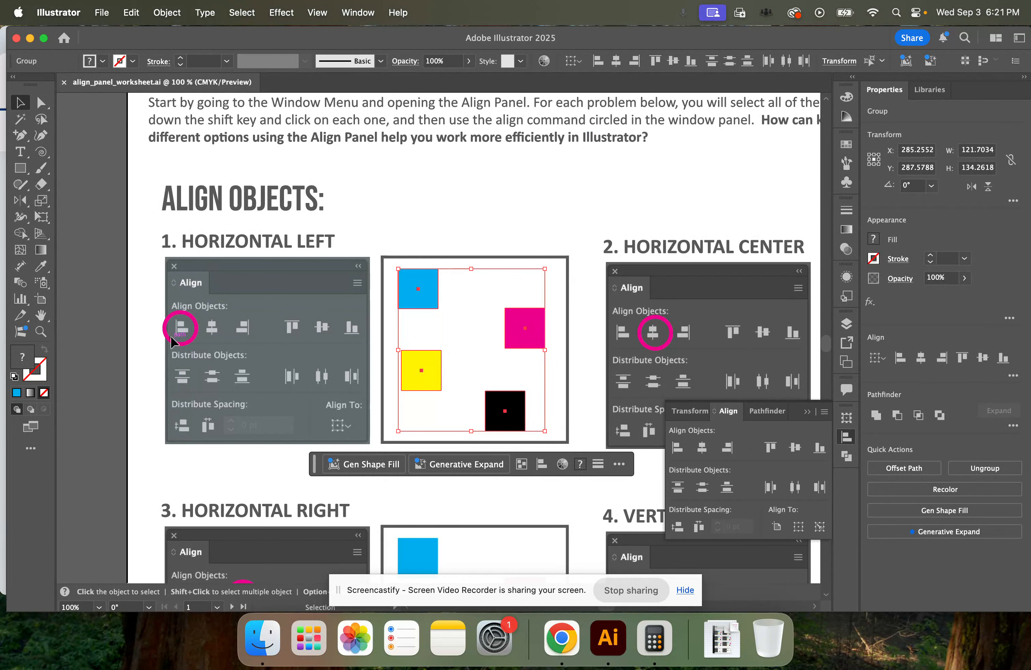
{"action": "left_click", "coordinate": [677, 449]}
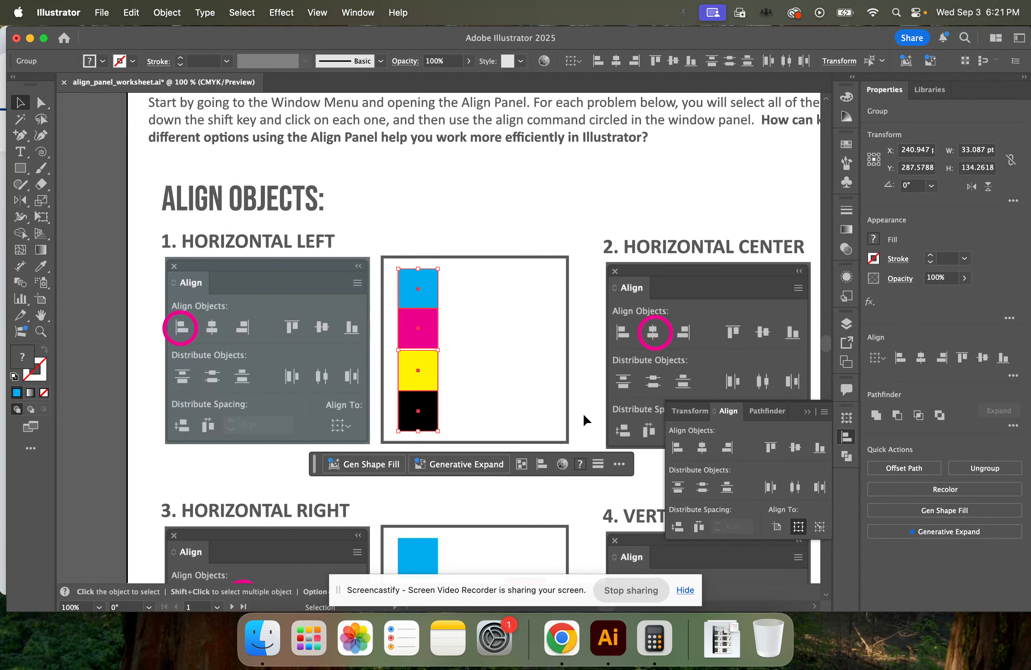
{"action": "left_click", "coordinate": [522, 408]}
Apply Horizontal Align Center to the four colored squares in exercise 2, Horizontal Center
{"action": "key", "text": "space"}
{"action": "left_click_drag", "start_coordinate": [495, 442], "coordinate": [253, 385]}
{"action": "left_click_drag", "start_coordinate": [347, 349], "coordinate": [230, 366]}
{"action": "left_click_drag", "start_coordinate": [567, 329], "coordinate": [643, 395]}
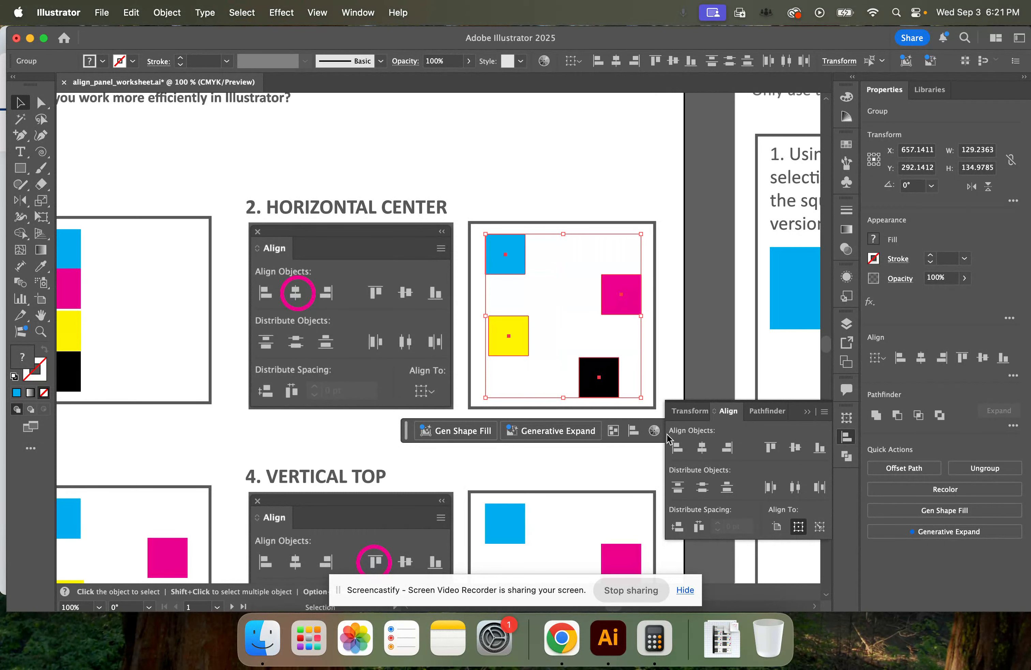
{"action": "left_click", "coordinate": [701, 448]}
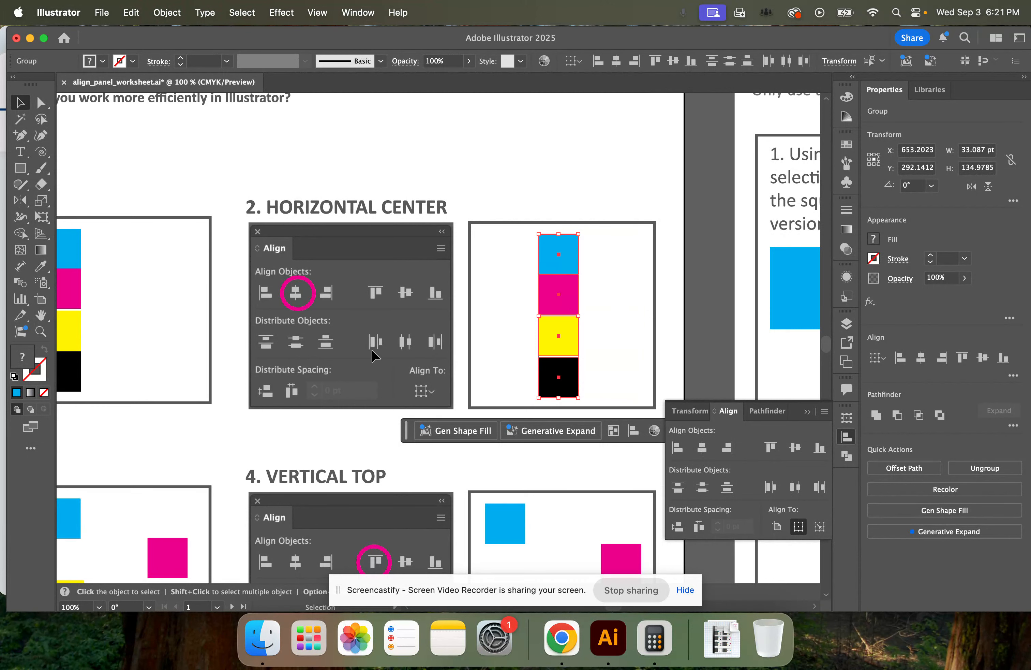
{"action": "left_click", "coordinate": [455, 386]}
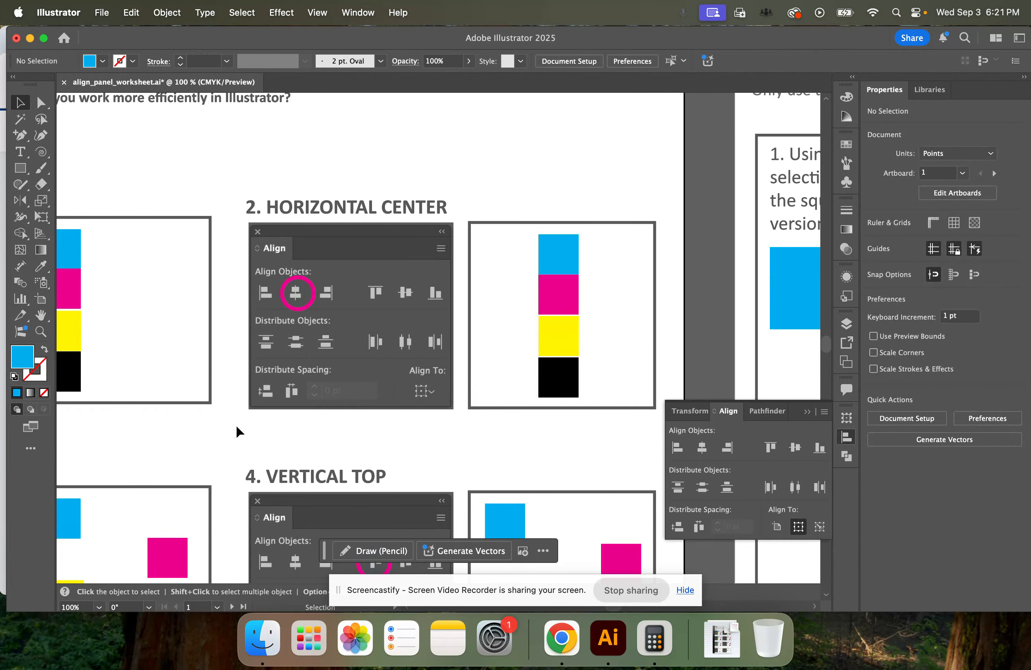
Apply Horizontal Align Right to the four colored squares in exercise 3, Horizontal Right
{"action": "key", "text": "space"}
{"action": "left_click_drag", "start_coordinate": [258, 405], "coordinate": [490, 218]}
{"action": "left_click_drag", "start_coordinate": [370, 390], "coordinate": [467, 324]}
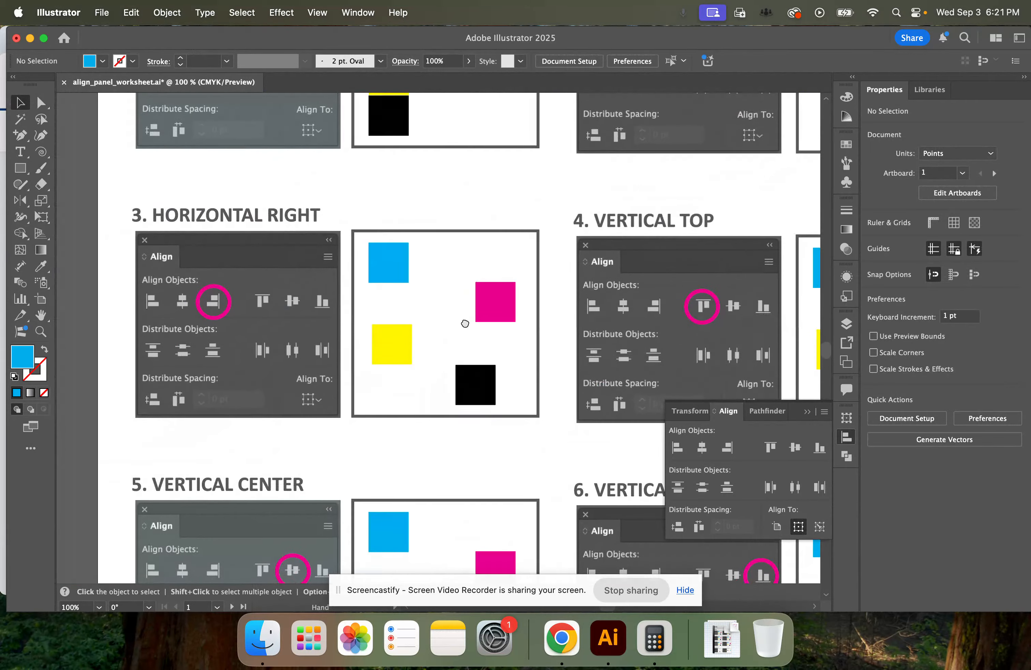
{"action": "left_click_drag", "start_coordinate": [359, 238], "coordinate": [519, 407]}
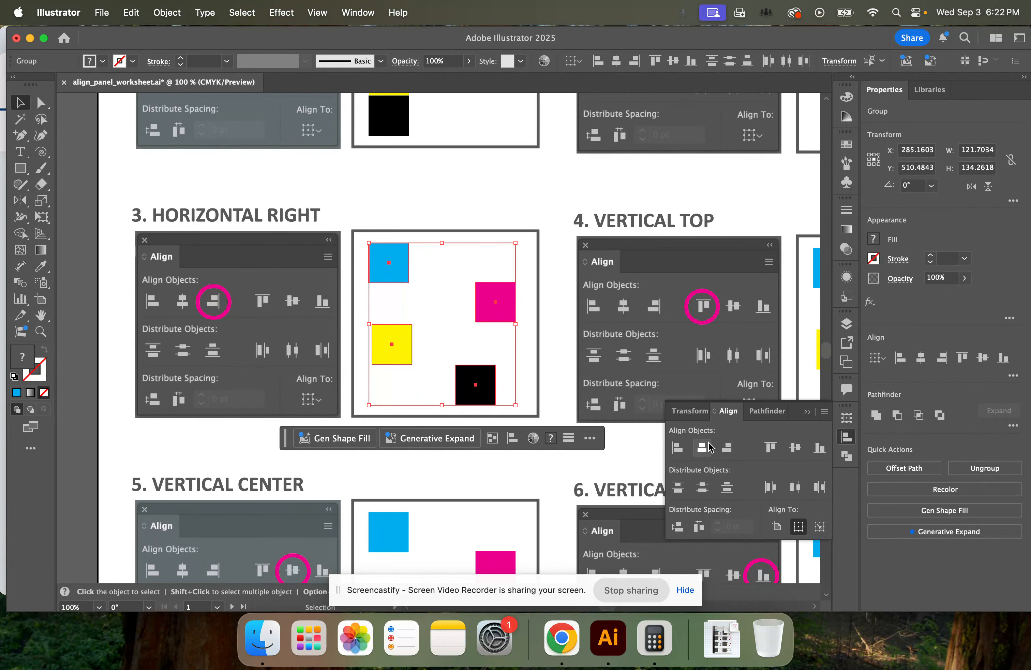
{"action": "left_click", "coordinate": [726, 449]}
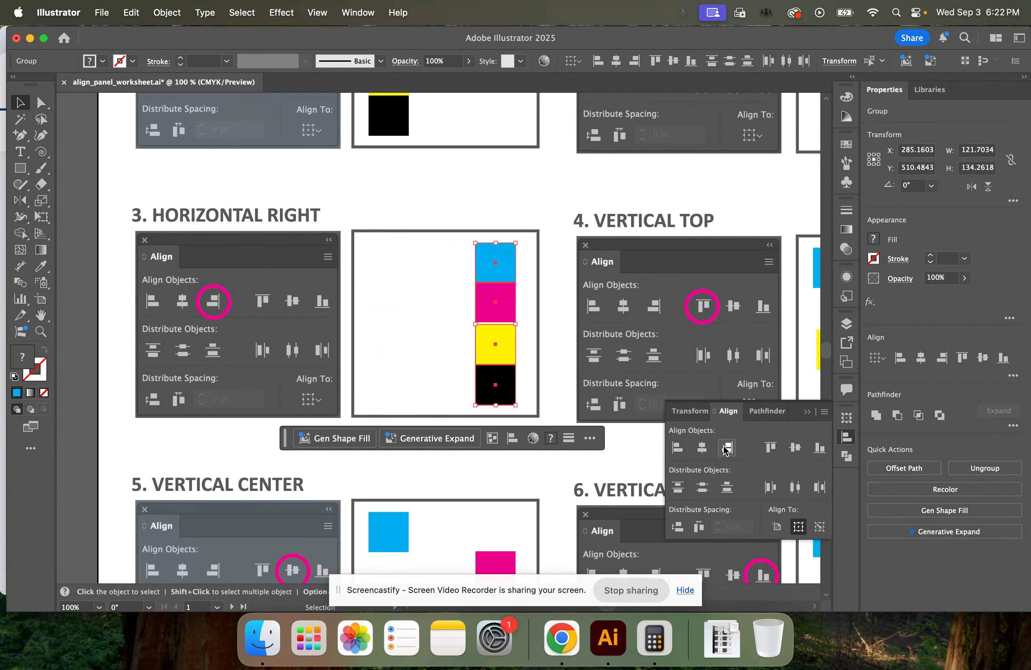
{"action": "left_click", "coordinate": [543, 278]}
Collapse the Align panel and apply Vertical Align Top to the four colored squares in exercise 4, Vertical Top
{"action": "scroll", "coordinate": [559, 227], "scroll_direction": "up", "scroll_amount": 5}
{"action": "scroll", "coordinate": [559, 227], "scroll_direction": "right", "scroll_amount": 5}
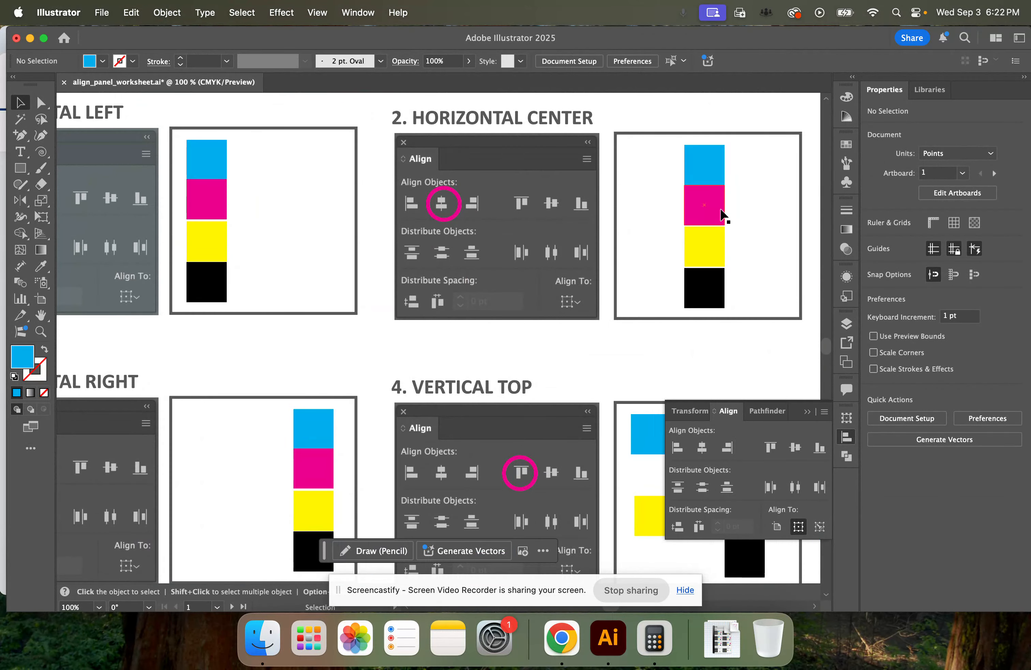
{"action": "left_click_drag", "start_coordinate": [387, 474], "coordinate": [218, 327]}
{"action": "left_click_drag", "start_coordinate": [397, 445], "coordinate": [383, 427]}
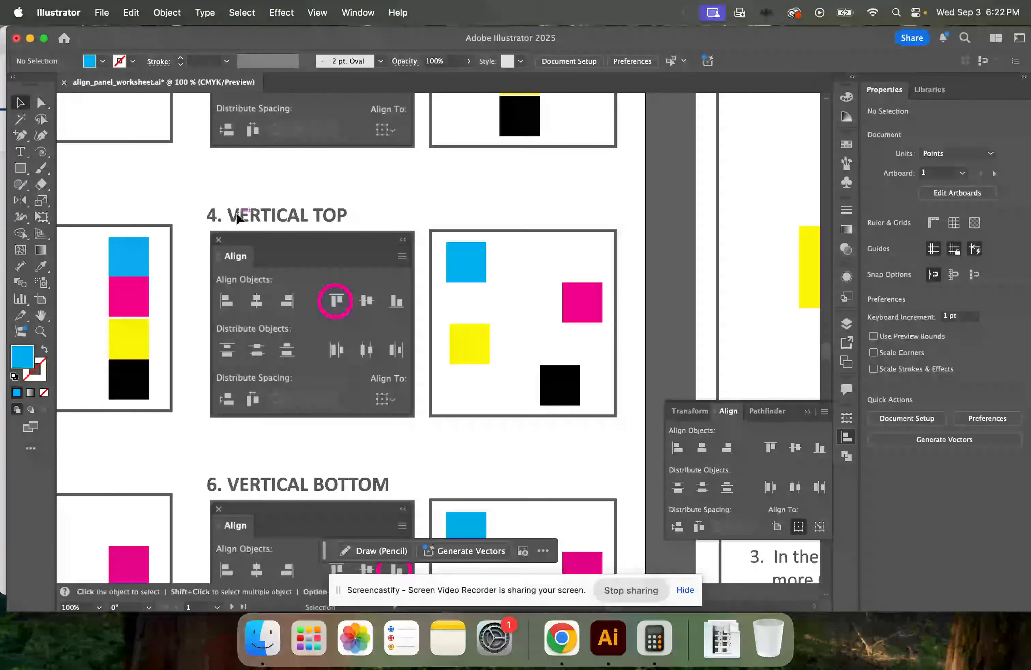
{"action": "left_click_drag", "start_coordinate": [436, 243], "coordinate": [595, 401]}
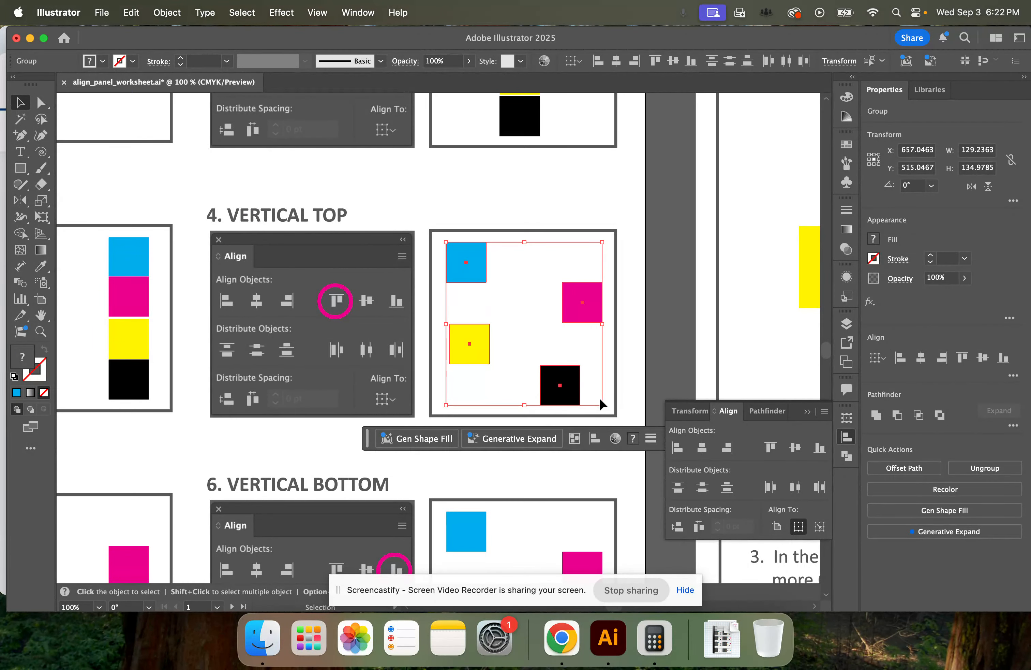
{"action": "left_click", "coordinate": [808, 412]}
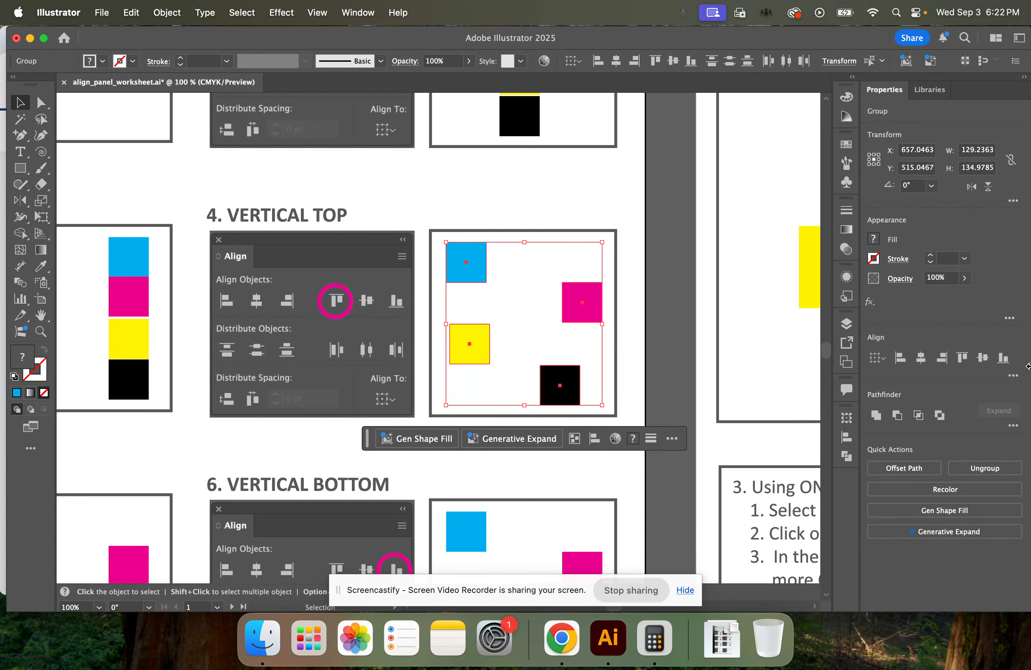
{"action": "left_click", "coordinate": [964, 361]}
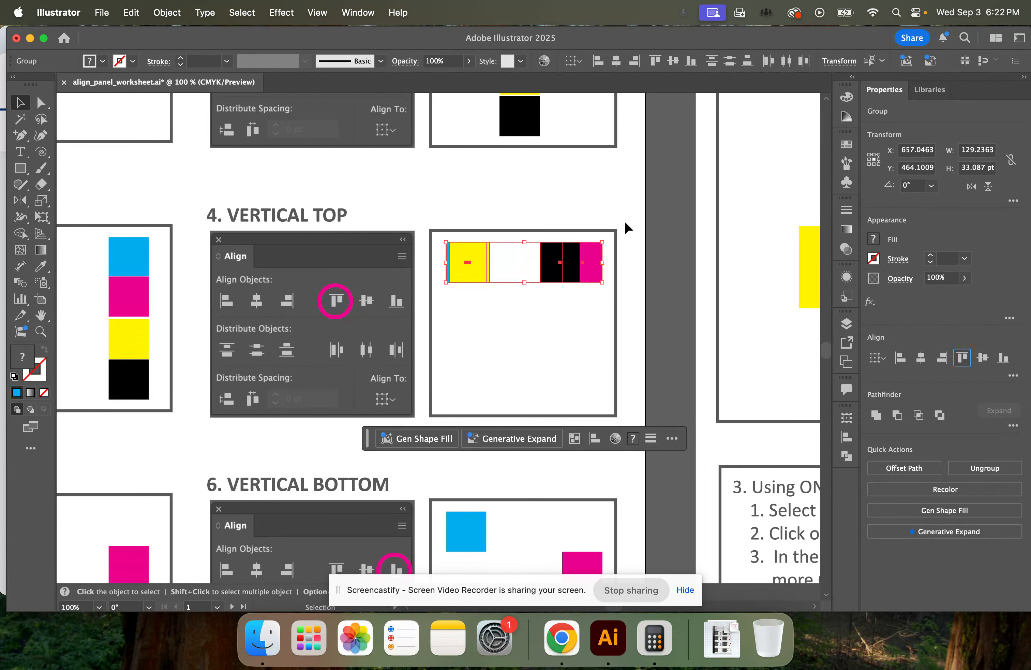
{"action": "left_click", "coordinate": [506, 311]}
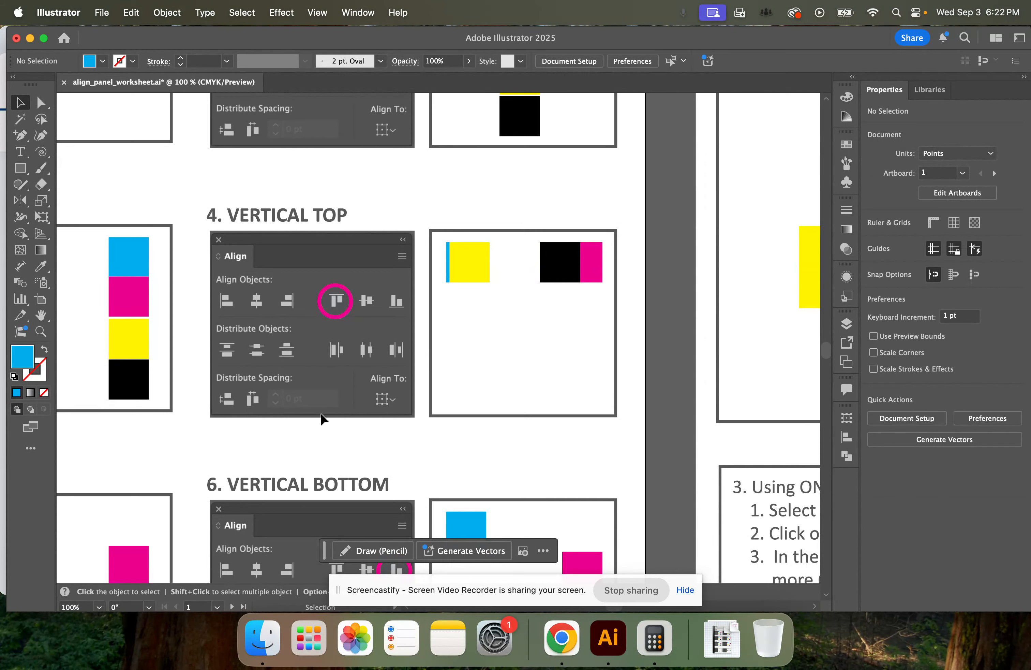
Apply Vertical Align Center to the four colored squares in exercise 5, Vertical Center
{"action": "scroll", "coordinate": [295, 435], "scroll_direction": "left", "scroll_amount": 8}
{"action": "scroll", "coordinate": [294, 435], "scroll_direction": "down", "scroll_amount": 5}
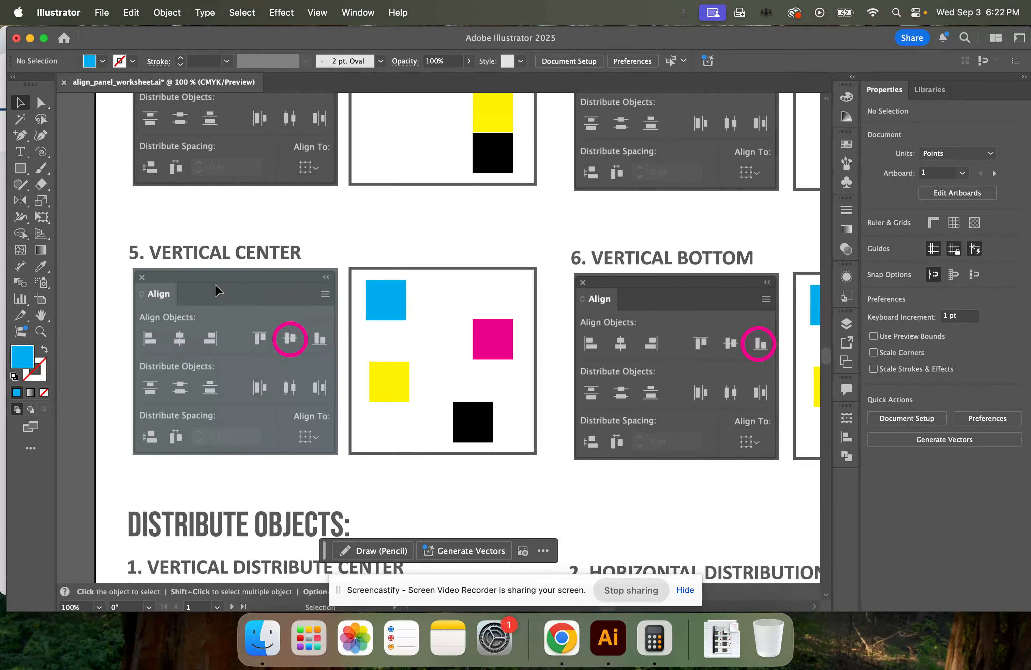
{"action": "left_click_drag", "start_coordinate": [413, 330], "coordinate": [519, 447]}
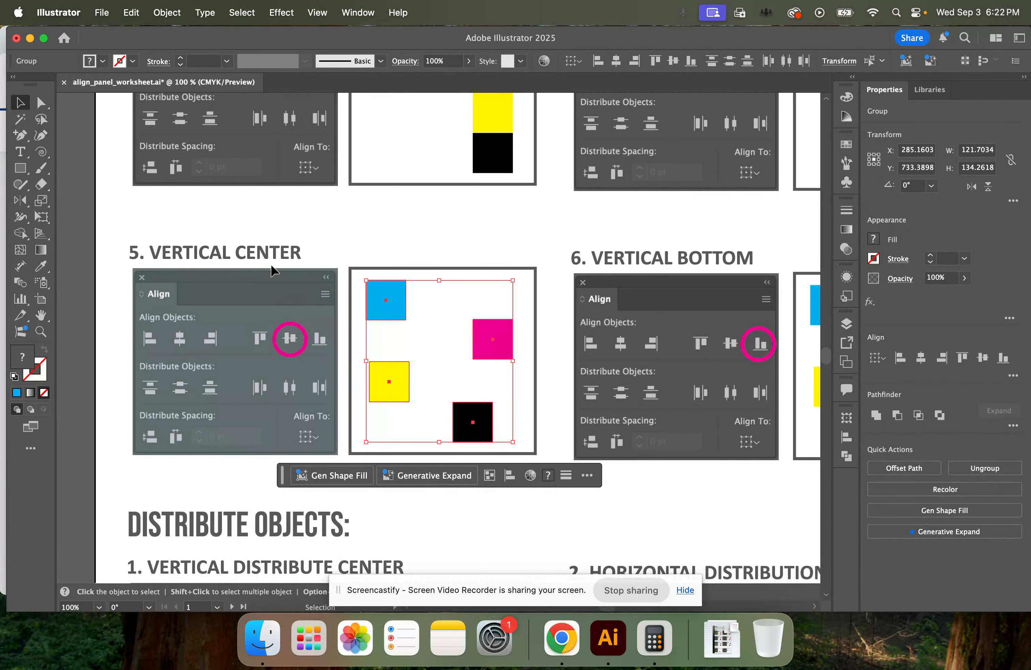
{"action": "left_click", "coordinate": [983, 358]}
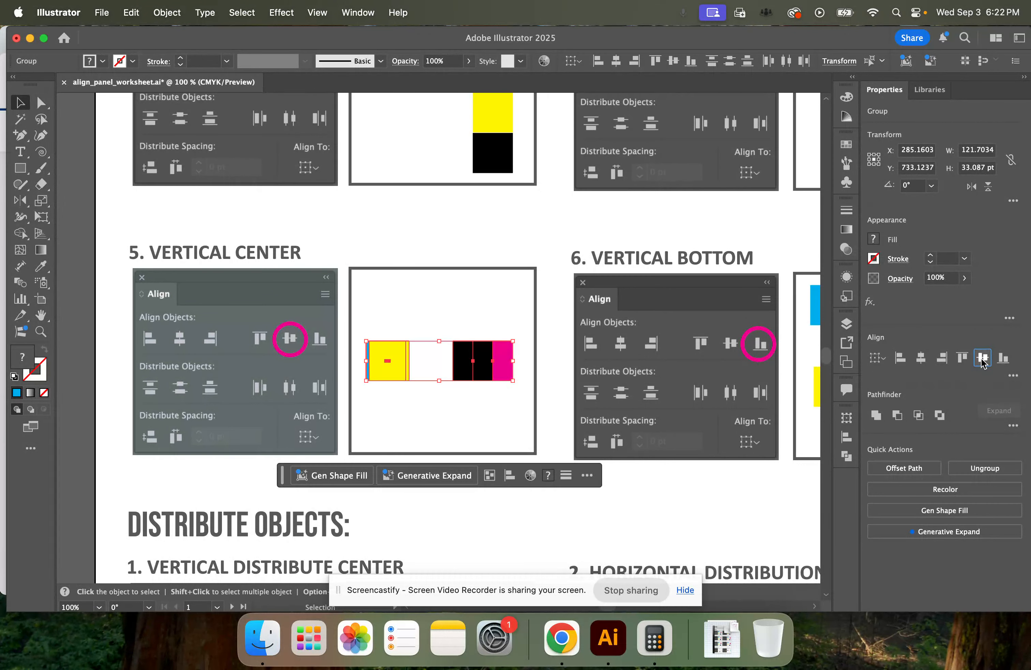
{"action": "left_click", "coordinate": [564, 404]}
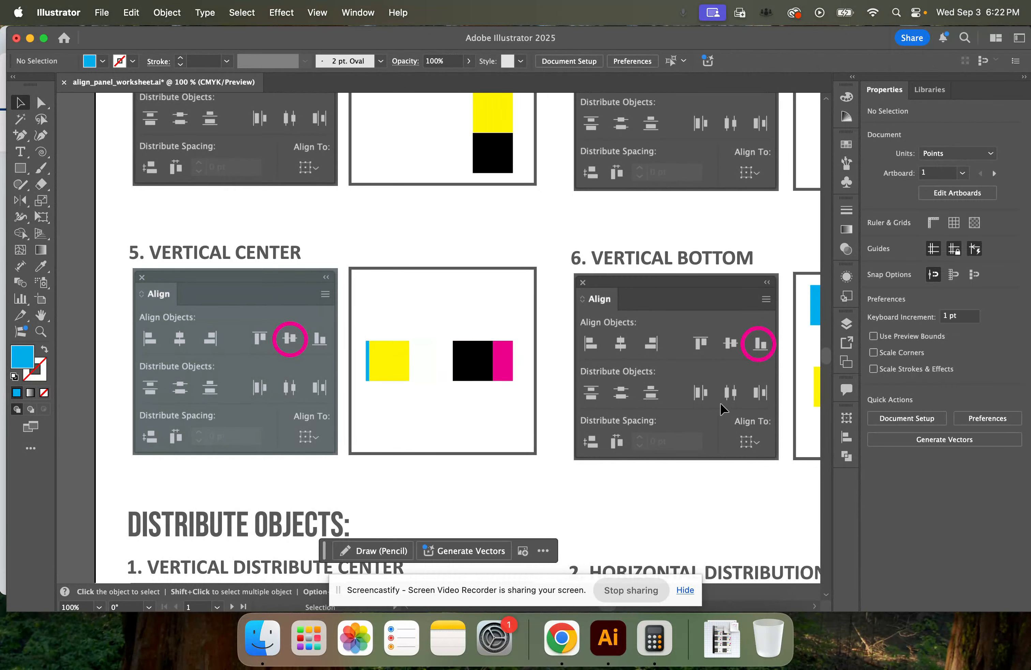
Apply Vertical Align Bottom to the four colored squares in exercise 6, Vertical Bottom
{"action": "left_click_drag", "start_coordinate": [718, 402], "coordinate": [331, 370]}
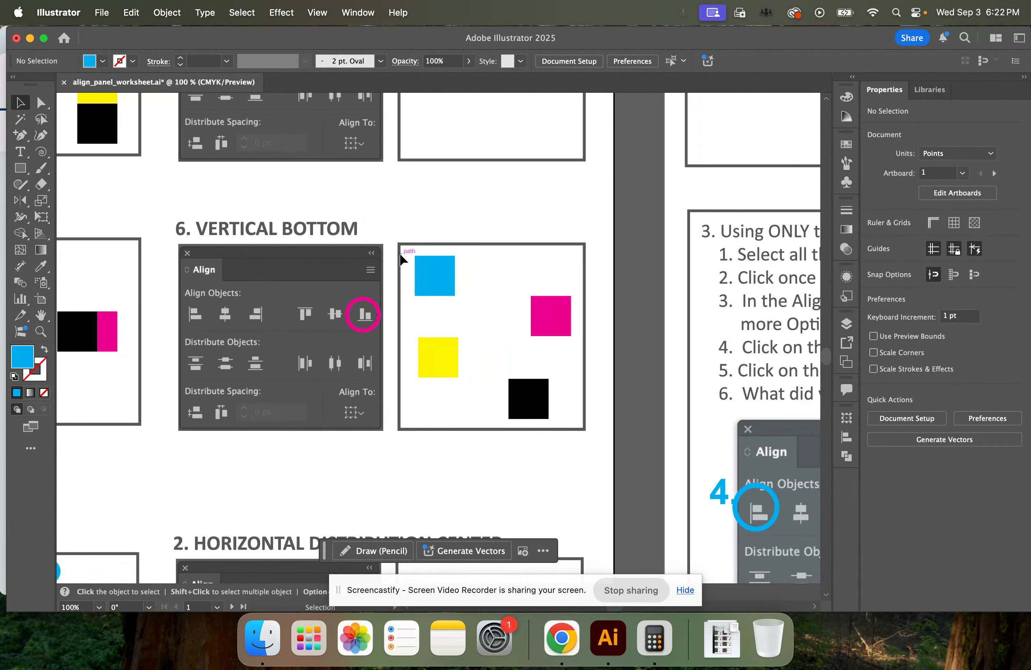
{"action": "left_click_drag", "start_coordinate": [407, 255], "coordinate": [582, 421]}
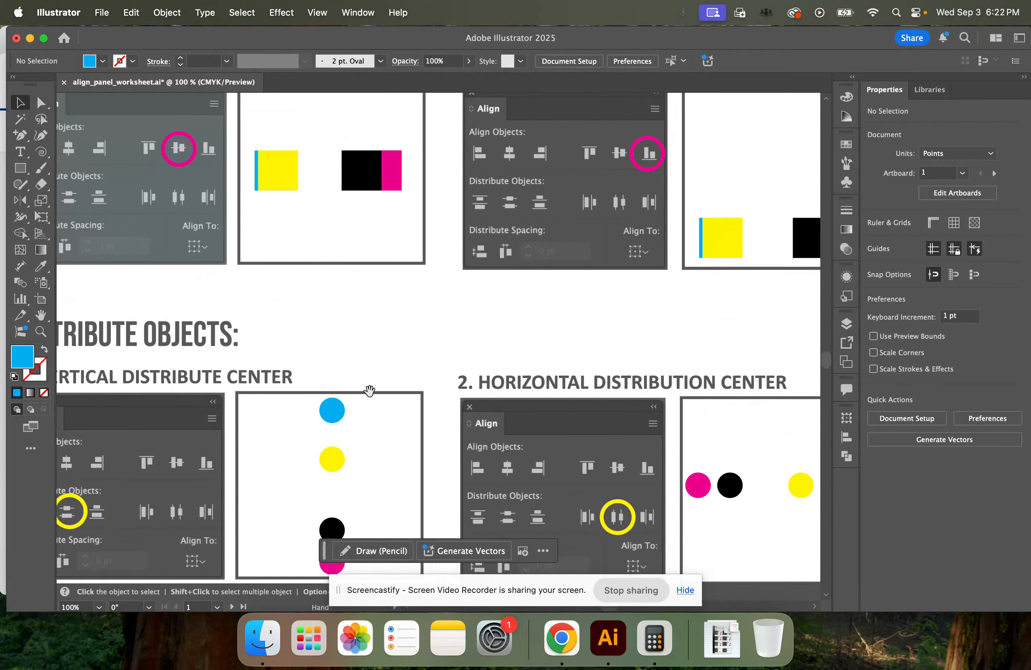
Apply Vertical Distribute Center to the four colored circles in the first Distribute Objects exercise
{"action": "scroll", "coordinate": [519, 286], "scroll_direction": "down", "scroll_amount": 4}
{"action": "scroll", "coordinate": [519, 286], "scroll_direction": "left", "scroll_amount": 4}
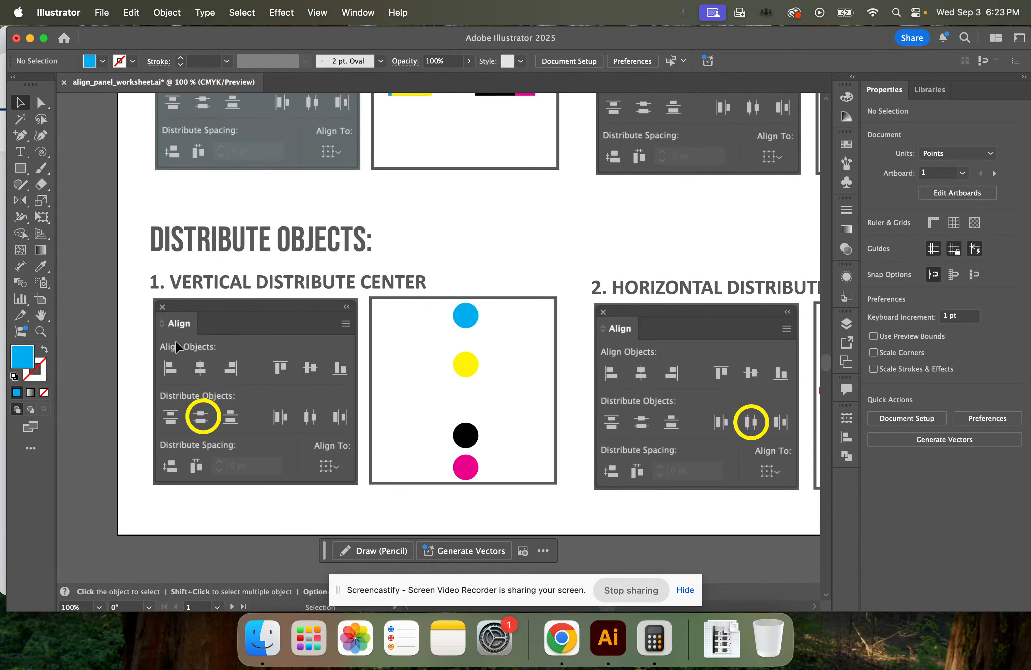
{"action": "left_click_drag", "start_coordinate": [421, 299], "coordinate": [503, 477]}
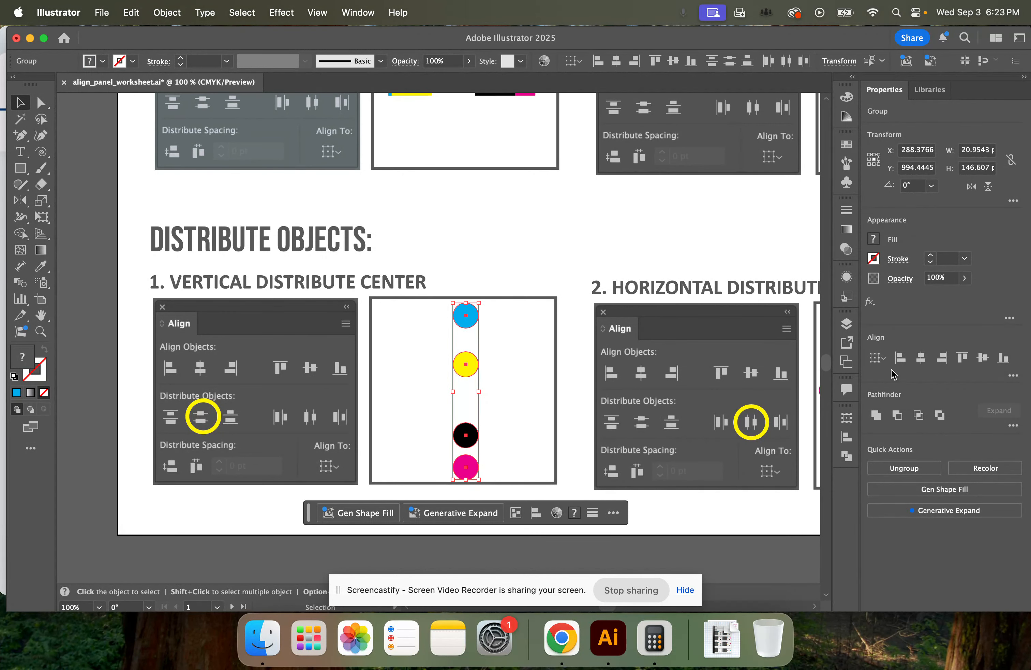
{"action": "left_click", "coordinate": [1016, 376]}
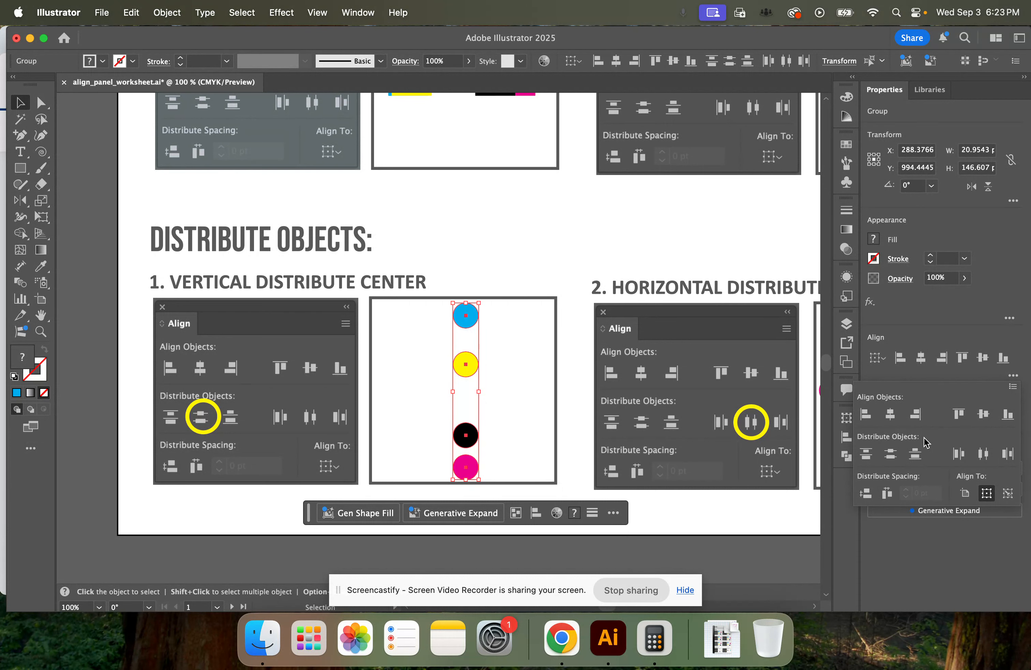
{"action": "left_click", "coordinate": [1012, 374]}
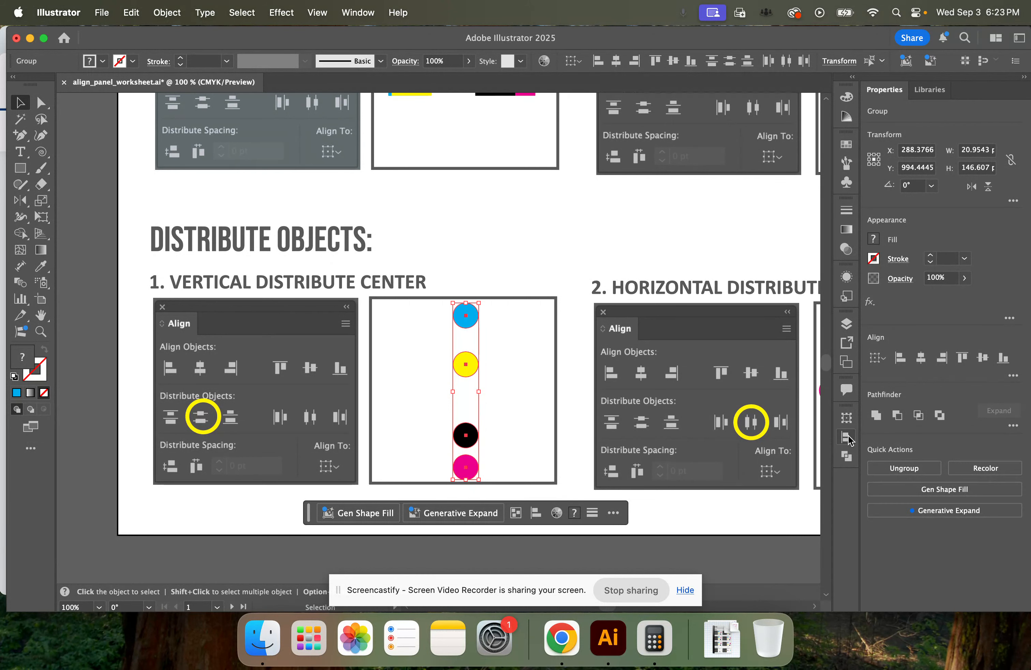
{"action": "left_click", "coordinate": [847, 438]}
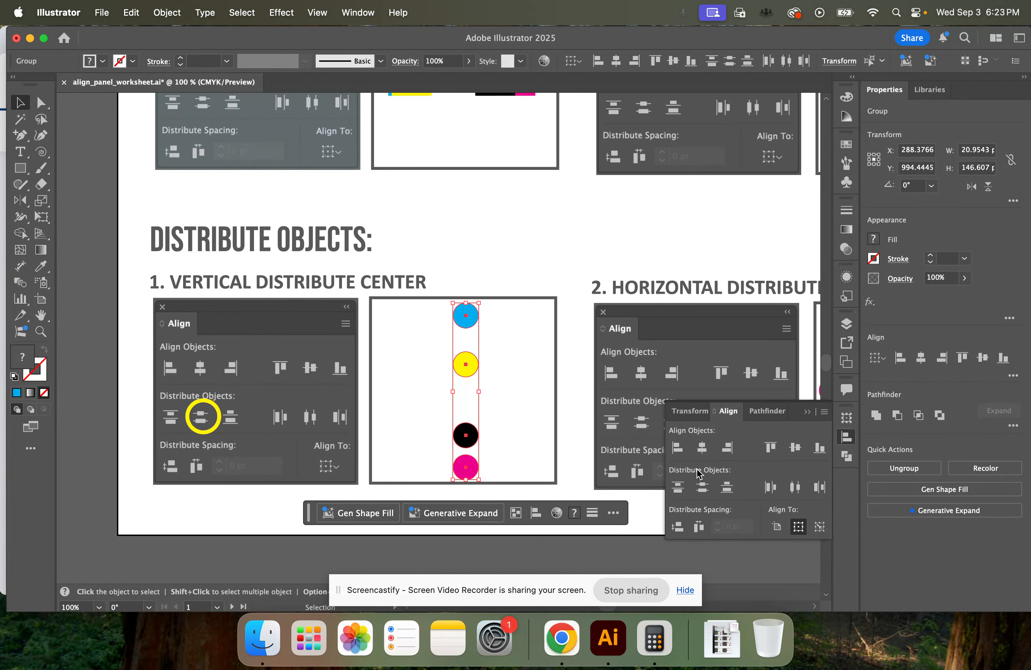
{"action": "left_click", "coordinate": [708, 489]}
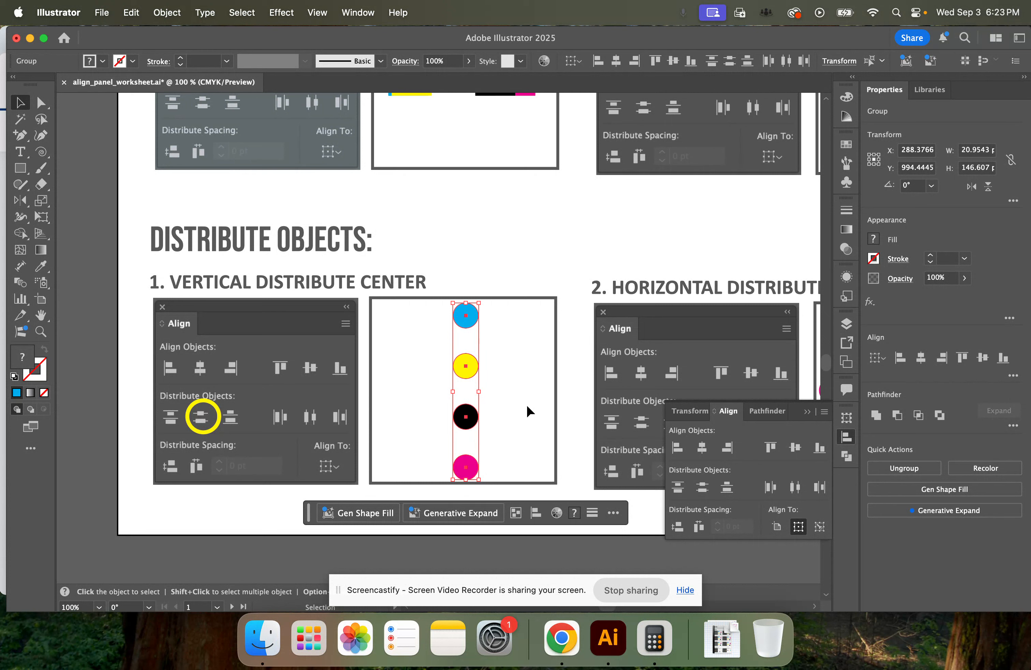
{"action": "left_click", "coordinate": [564, 404]}
Apply Horizontal Distribute Center to the four colored circles in the second Distribute Objects exercise
{"action": "key", "text": "space"}
{"action": "left_click_drag", "start_coordinate": [571, 384], "coordinate": [445, 382]}
{"action": "scroll", "coordinate": [288, 365], "scroll_direction": "right", "scroll_amount": 5}
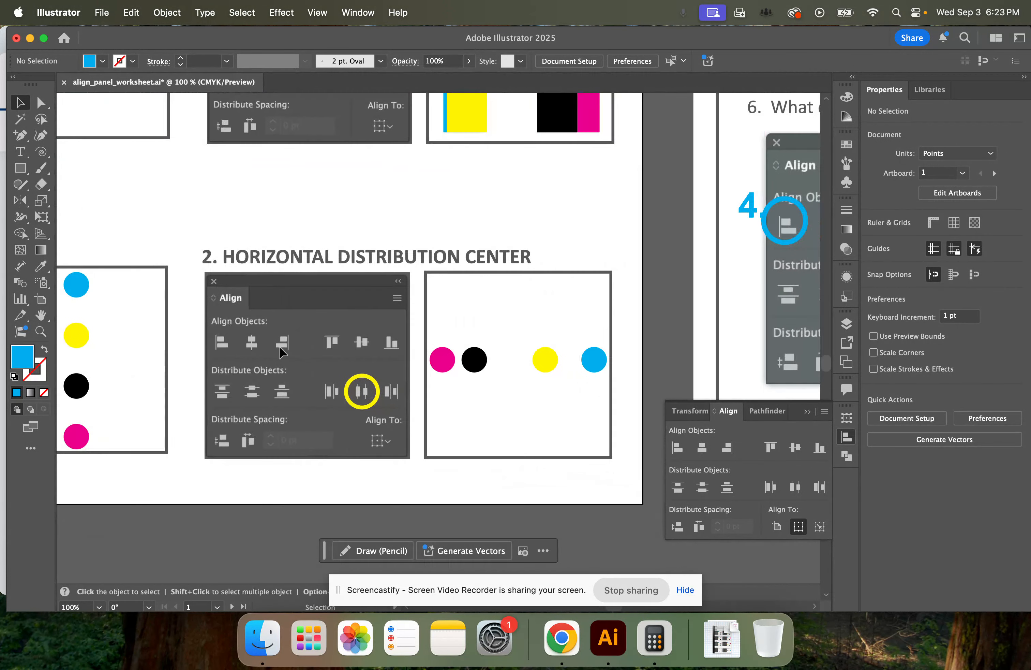
{"action": "left_click_drag", "start_coordinate": [428, 334], "coordinate": [609, 385]}
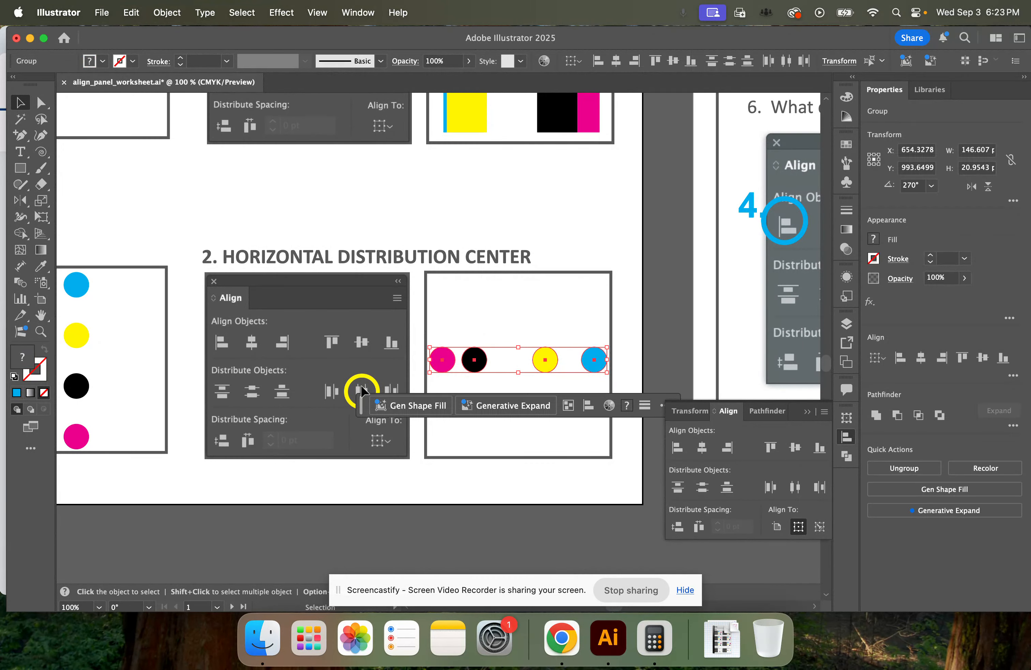
{"action": "scroll", "coordinate": [412, 288], "scroll_direction": "down", "scroll_amount": 3}
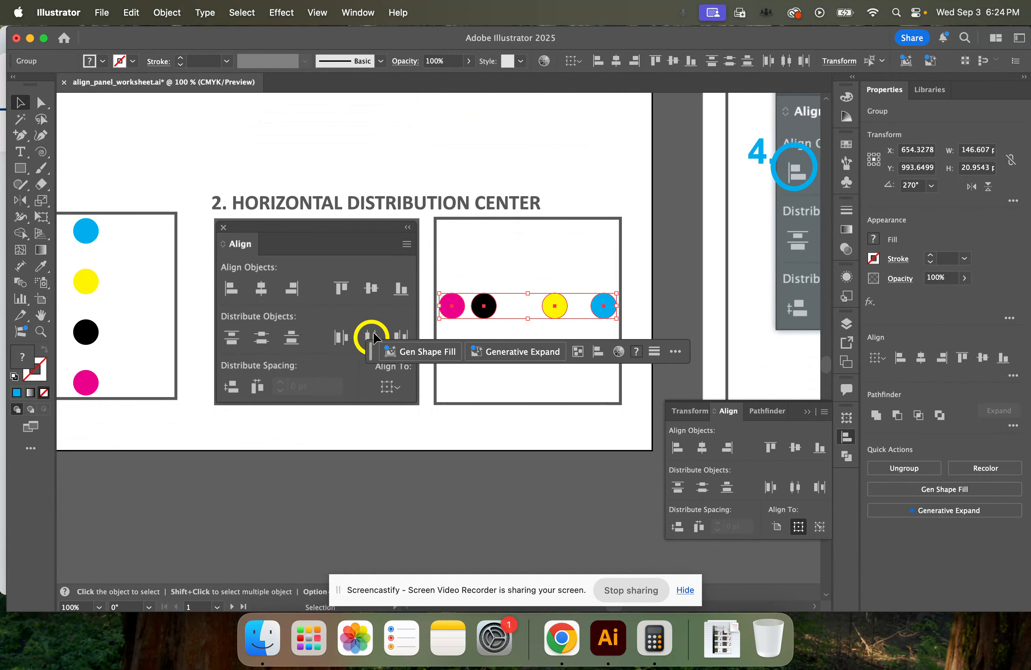
{"action": "left_click_drag", "start_coordinate": [379, 349], "coordinate": [187, 474]}
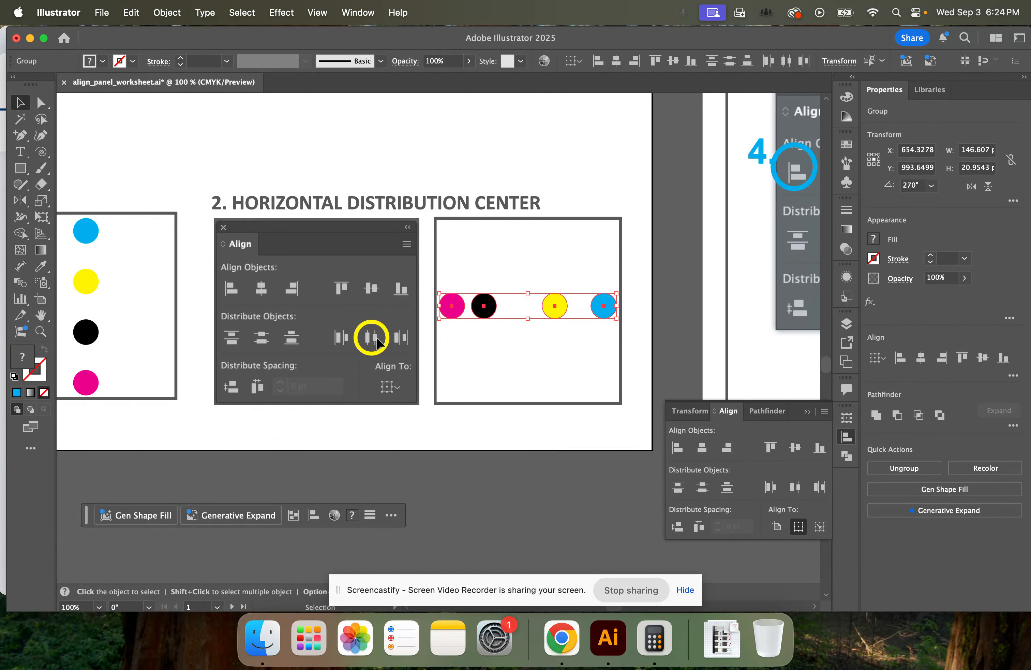
{"action": "left_click", "coordinate": [794, 487]}
{"action": "left_click", "coordinate": [563, 360]}
Apply Horizontal Distribute Center to the four colored squares in exercise 4, Vertical Top
{"action": "left_click_drag", "start_coordinate": [602, 246], "coordinate": [484, 438]}
{"action": "left_click_drag", "start_coordinate": [415, 336], "coordinate": [590, 452]}
{"action": "left_click_drag", "start_coordinate": [254, 379], "coordinate": [222, 450]}
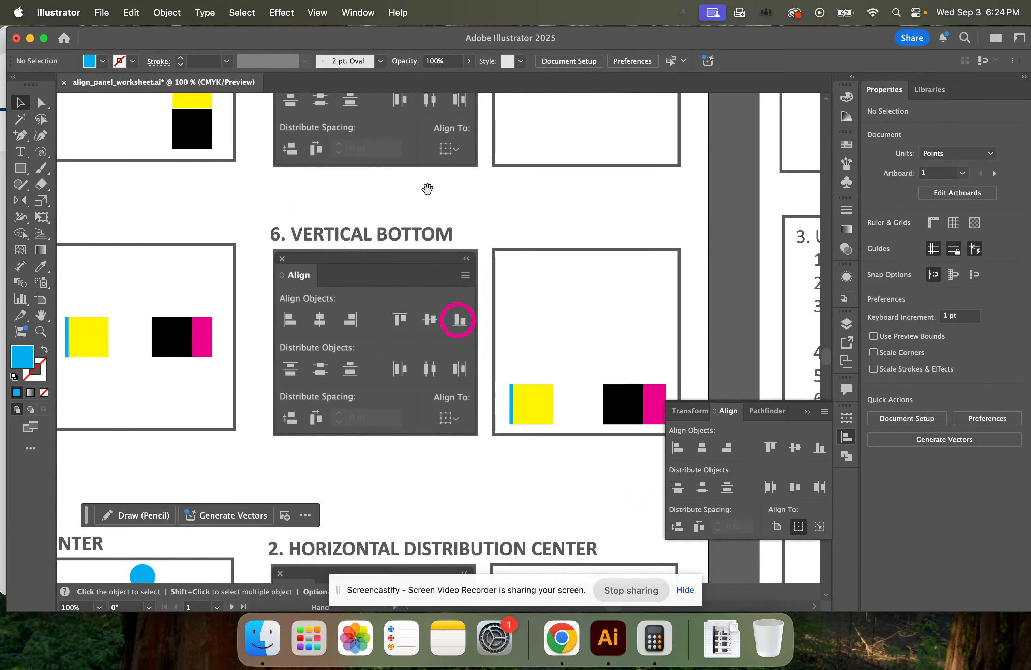
{"action": "left_click_drag", "start_coordinate": [427, 194], "coordinate": [447, 327]}
{"action": "left_click_drag", "start_coordinate": [591, 263], "coordinate": [517, 282]}
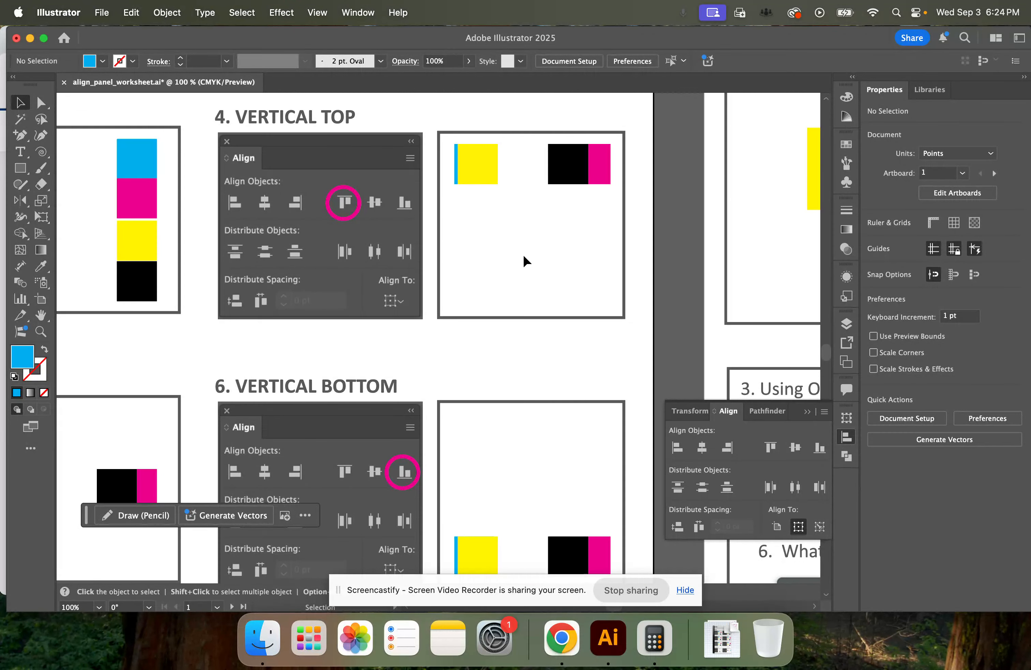
{"action": "left_click_drag", "start_coordinate": [443, 140], "coordinate": [625, 194]}
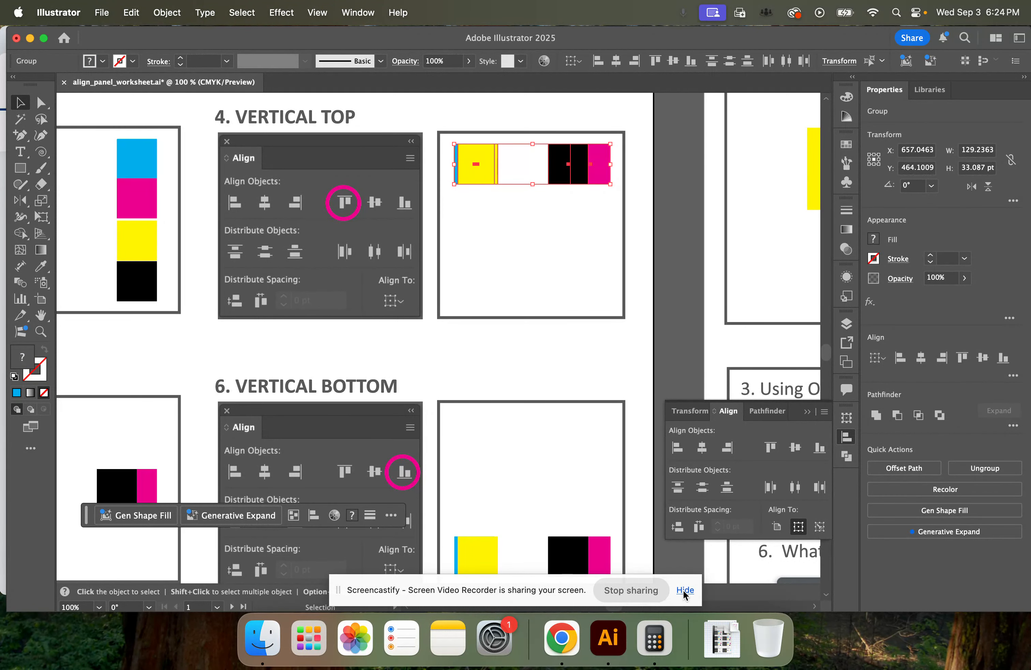
{"action": "left_click", "coordinate": [795, 489]}
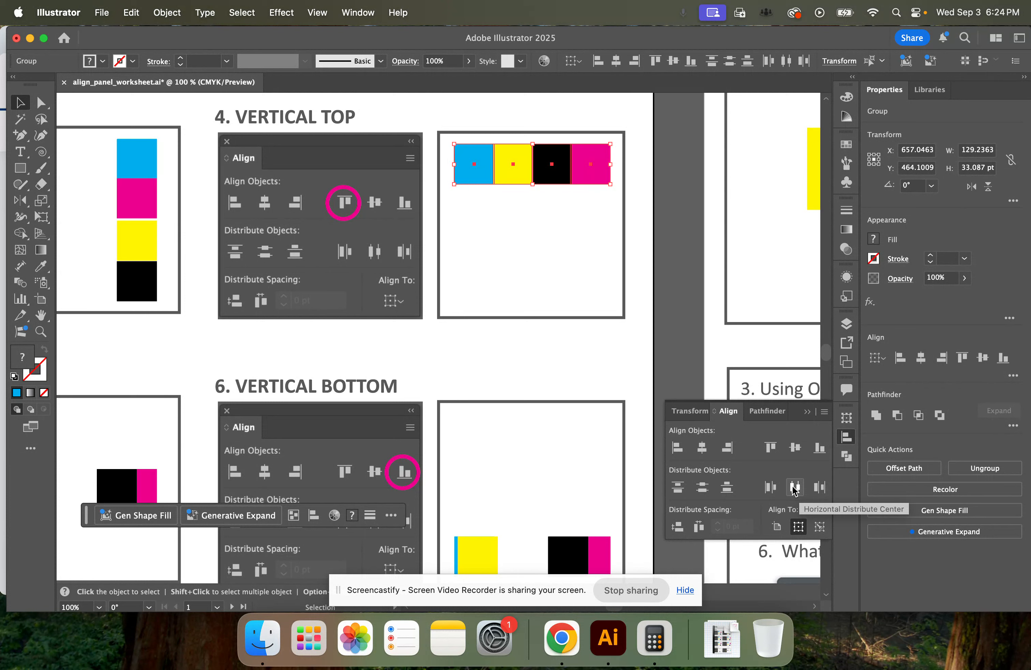
Apply Horizontal Distribute Center to the four colored squares in exercise 5, Vertical Center
{"action": "left_click_drag", "start_coordinate": [486, 457], "coordinate": [581, 343]}
{"action": "left_click_drag", "start_coordinate": [176, 401], "coordinate": [374, 418]}
{"action": "left_click_drag", "start_coordinate": [296, 361], "coordinate": [481, 423]}
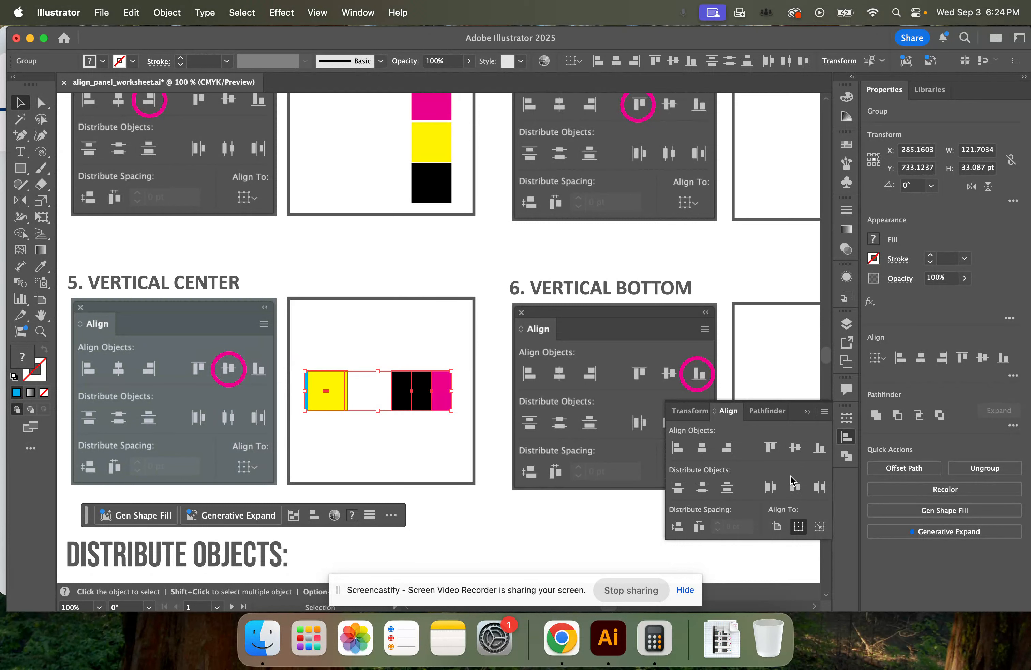
{"action": "left_click", "coordinate": [796, 486]}
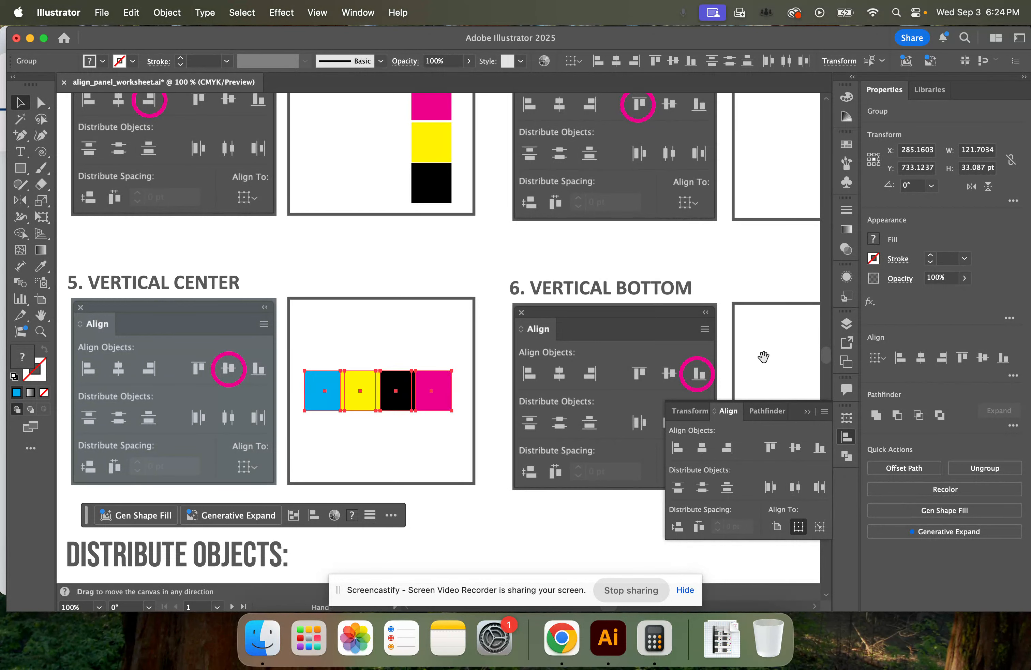
Apply Horizontal Distribute Center to the four colored squares in exercise 6, Vertical Bottom, and deselect them
{"action": "left_click_drag", "start_coordinate": [762, 362], "coordinate": [375, 346]}
{"action": "left_click_drag", "start_coordinate": [407, 422], "coordinate": [507, 452]}
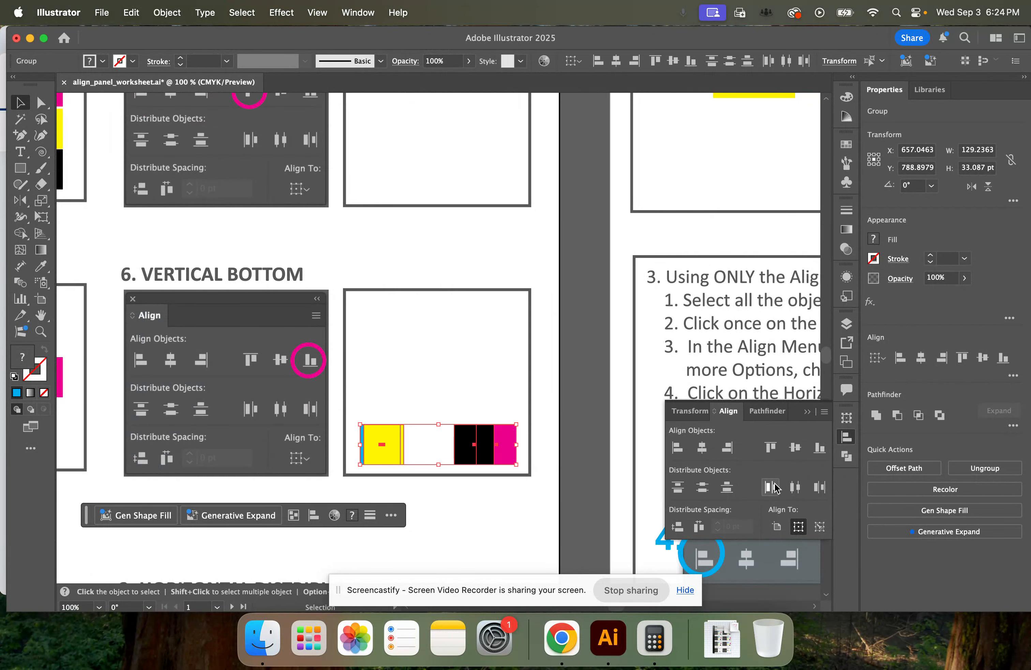
{"action": "left_click", "coordinate": [796, 487]}
{"action": "scroll", "coordinate": [439, 493], "scroll_direction": "down", "scroll_amount": 1}
{"action": "scroll", "coordinate": [439, 493], "scroll_direction": "down", "scroll_amount": 1}
{"action": "left_click", "coordinate": [308, 481]}
Apply Horizontal Align Left to the cyan and yellow squares in exercise 1 of the Practice page
{"action": "key", "text": "space"}
{"action": "left_click_drag", "start_coordinate": [259, 474], "coordinate": [534, 190]}
{"action": "left_click_drag", "start_coordinate": [622, 305], "coordinate": [272, 297]}
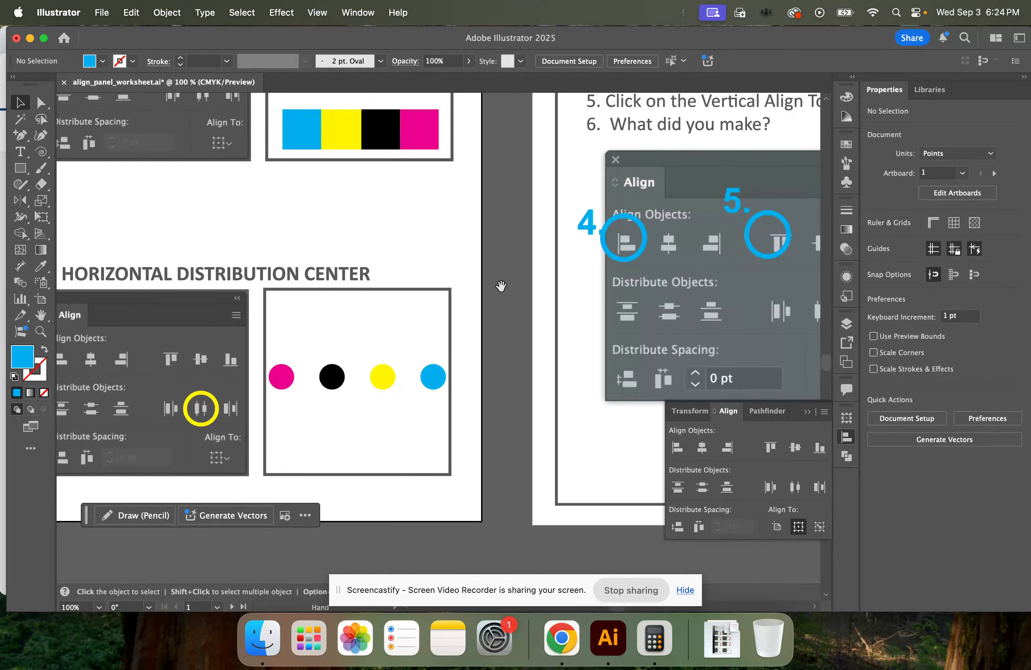
{"action": "left_click_drag", "start_coordinate": [635, 164], "coordinate": [399, 338]}
{"action": "left_click_drag", "start_coordinate": [547, 243], "coordinate": [378, 485]}
{"action": "key", "text": "super+minus"}
{"action": "key", "text": "super+minus"}
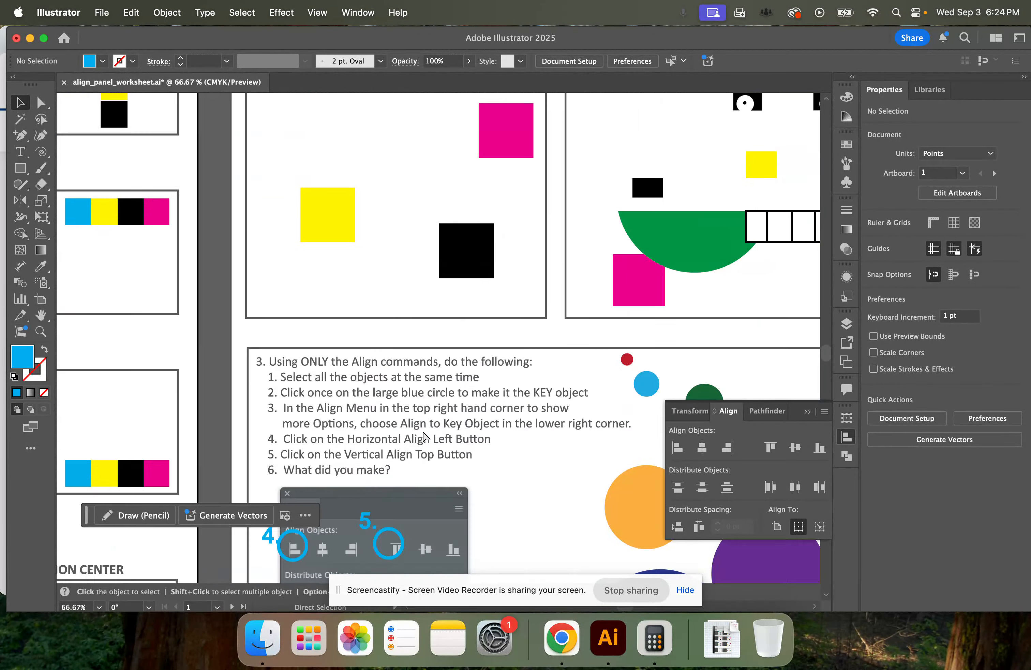
{"action": "scroll", "coordinate": [527, 203], "scroll_direction": "up", "scroll_amount": 3}
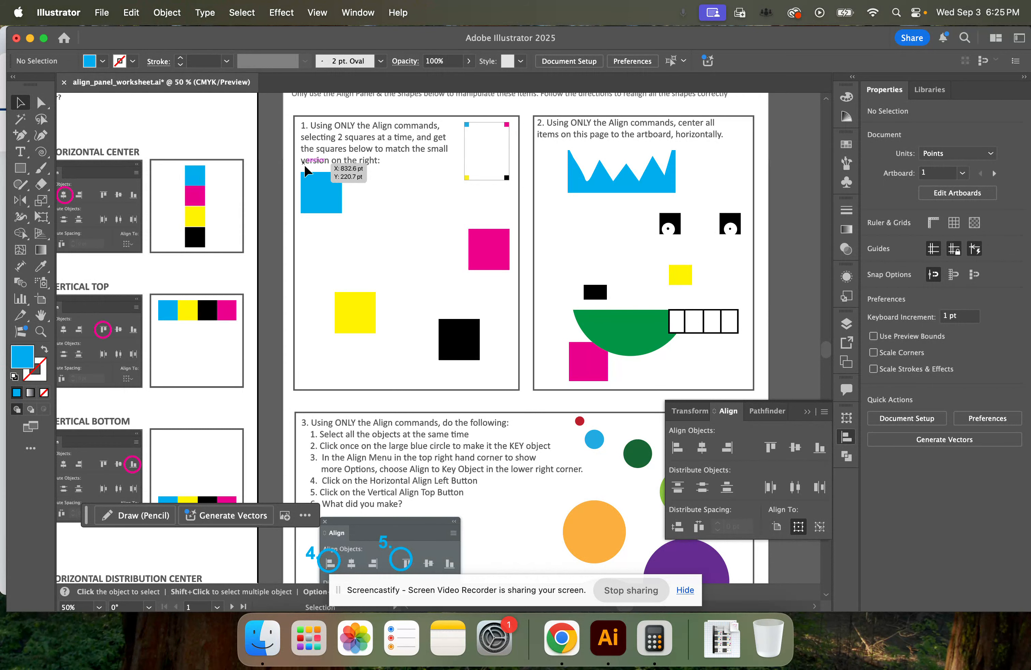
{"action": "left_click", "coordinate": [315, 204]}
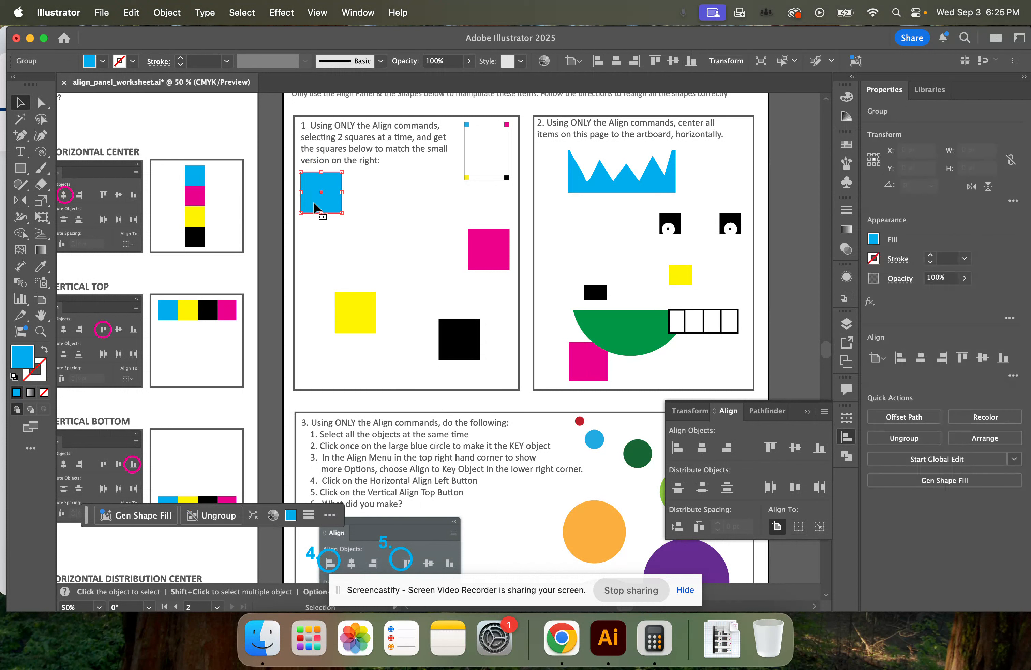
{"action": "left_click", "coordinate": [356, 322], "text": "shift"}
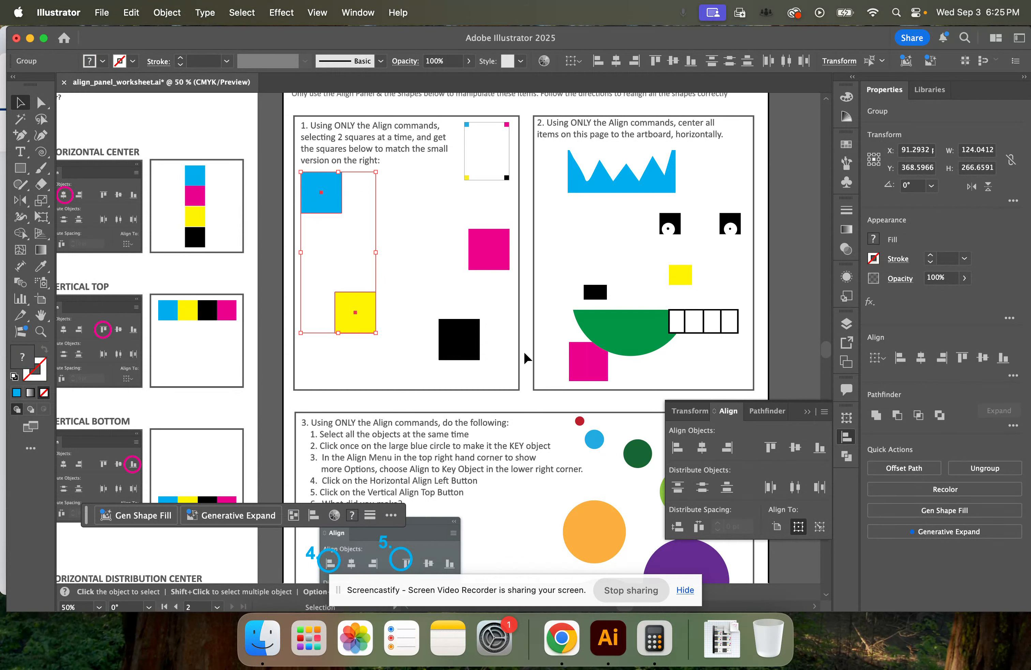
{"action": "left_click", "coordinate": [678, 448]}
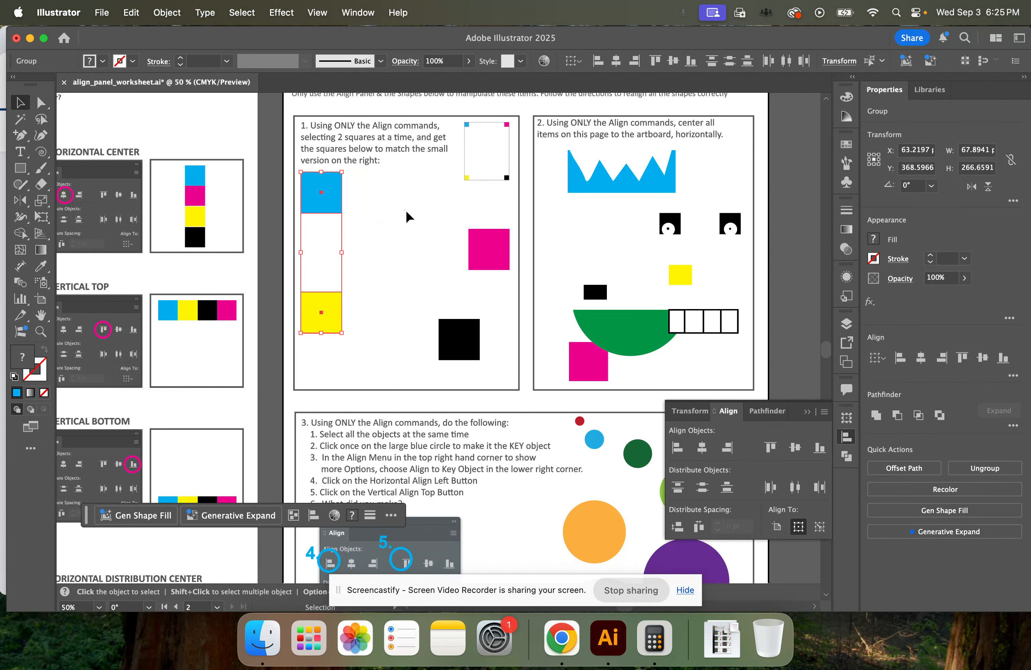
Apply Horizontal Align Right to the magenta and black squares in Practice exercise 1 and deselect them
{"action": "left_click", "coordinate": [475, 260]}
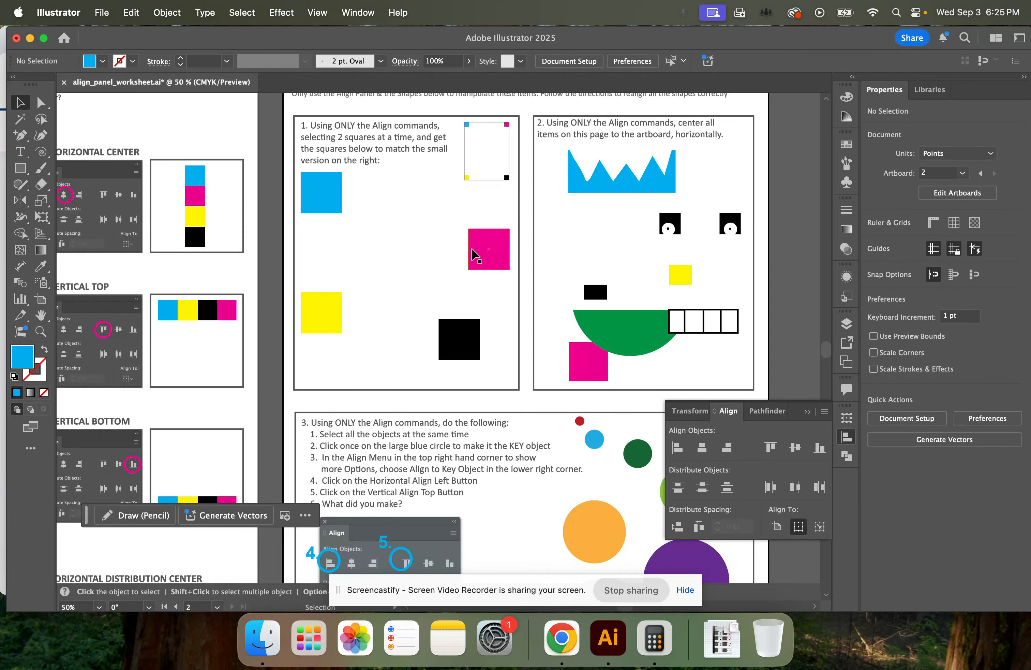
{"action": "left_click", "coordinate": [454, 339], "text": "shift"}
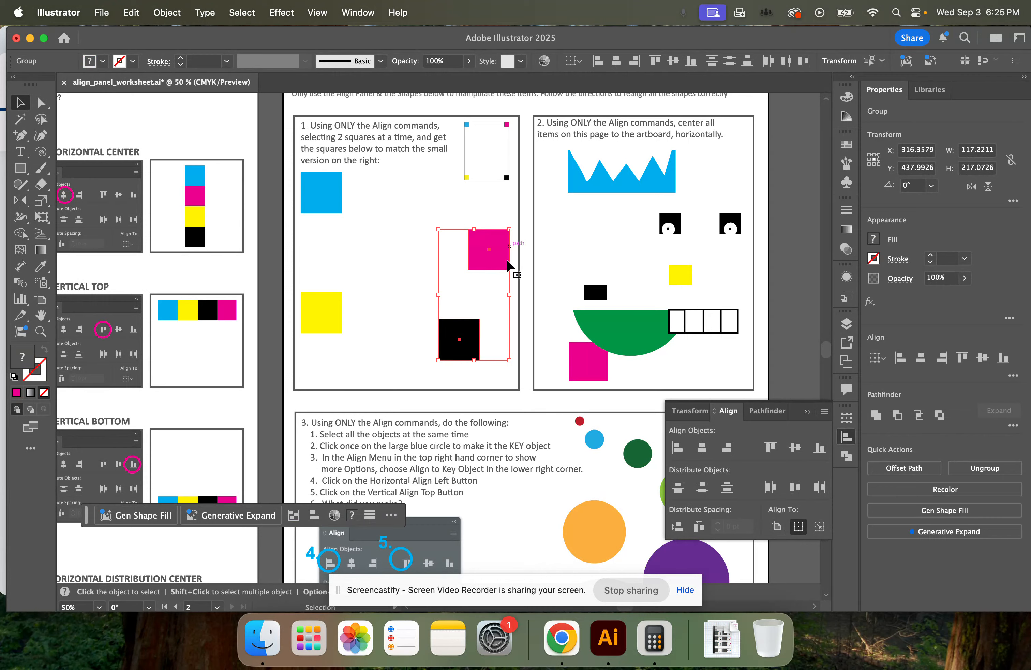
{"action": "left_click", "coordinate": [727, 447]}
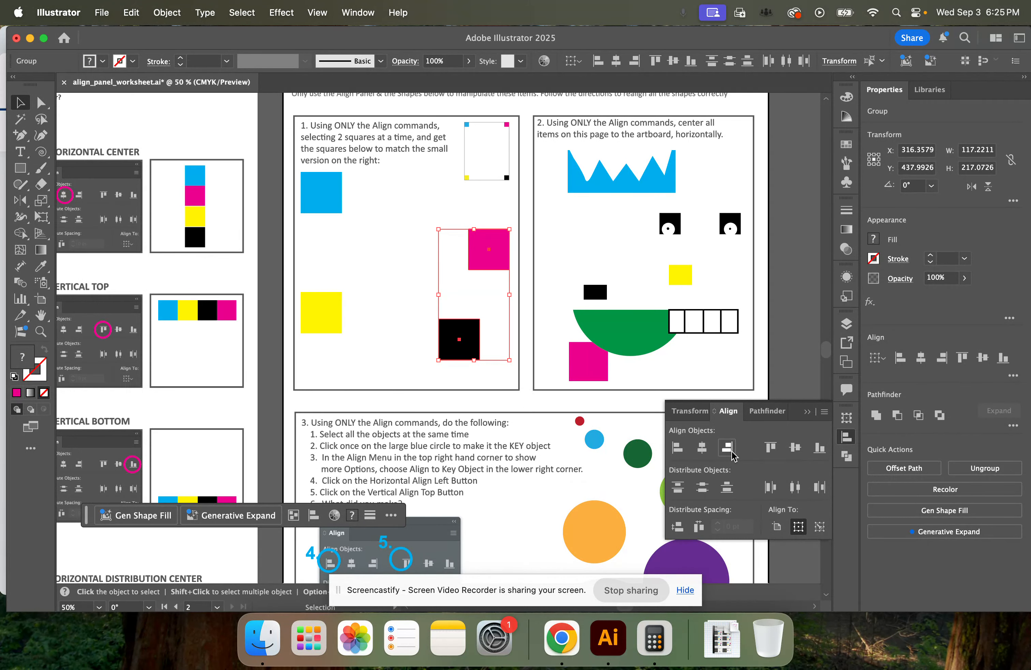
{"action": "left_click", "coordinate": [408, 253]}
Apply Vertical Align Top to the cyan and magenta squares in Practice exercise 1
{"action": "left_click", "coordinate": [327, 194]}
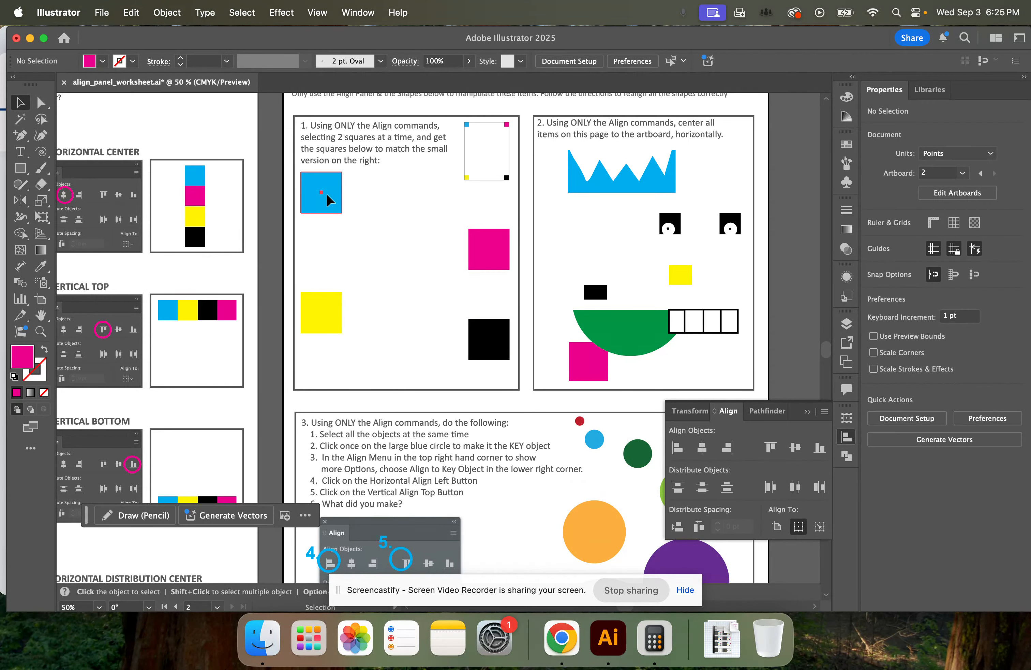
{"action": "left_click", "coordinate": [484, 263], "text": "shift"}
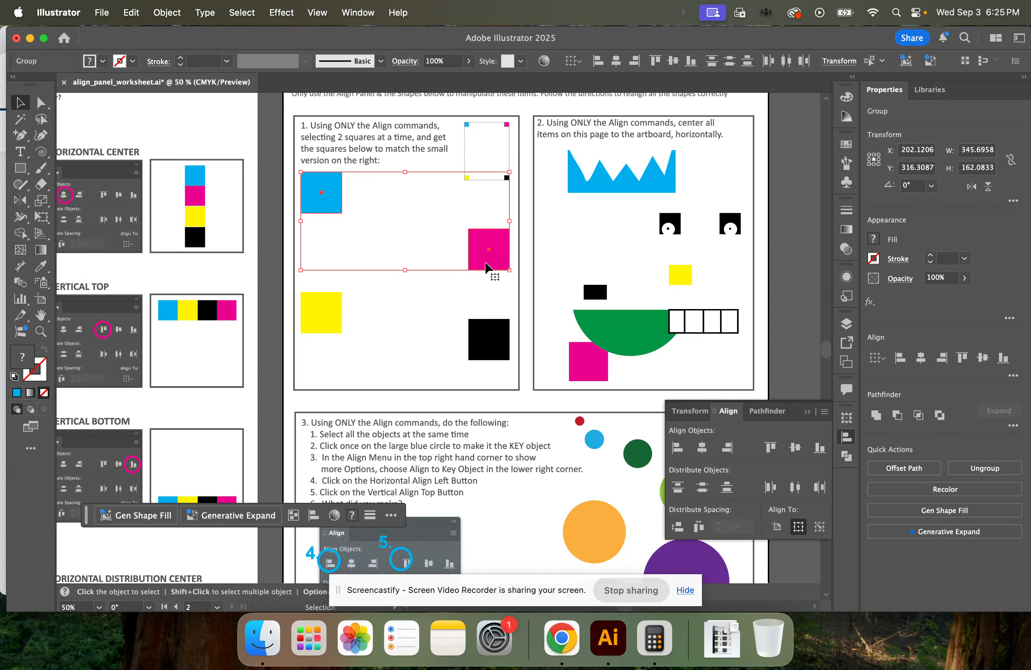
{"action": "left_click", "coordinate": [770, 448]}
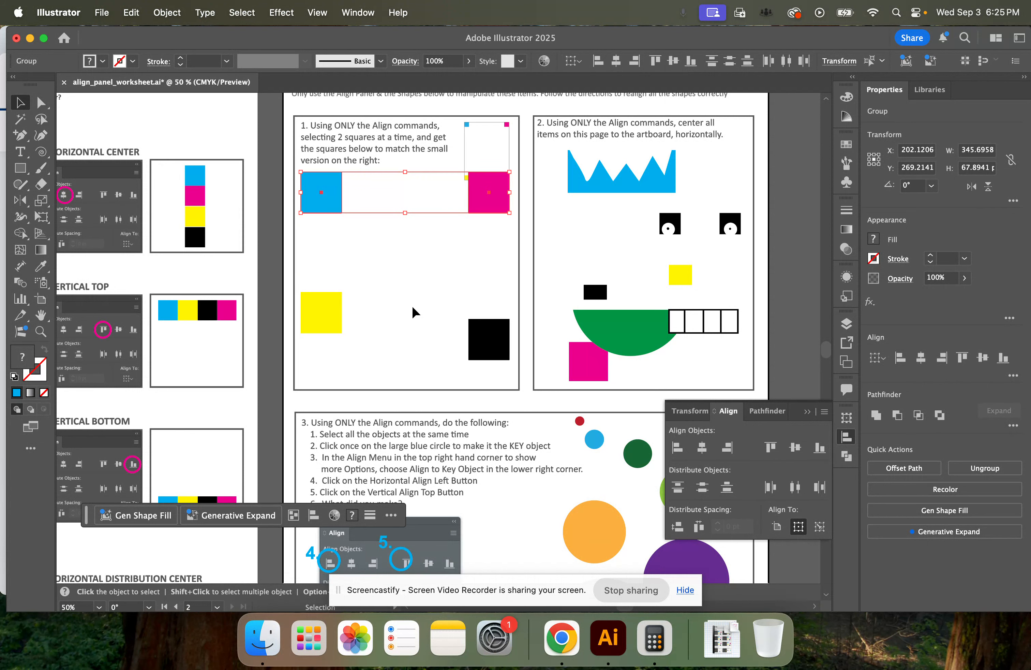
Apply Vertical Align Bottom to the yellow and black squares in Practice exercise 1 and deselect them
{"action": "left_click", "coordinate": [328, 304]}
{"action": "left_click", "coordinate": [485, 344], "text": "shift"}
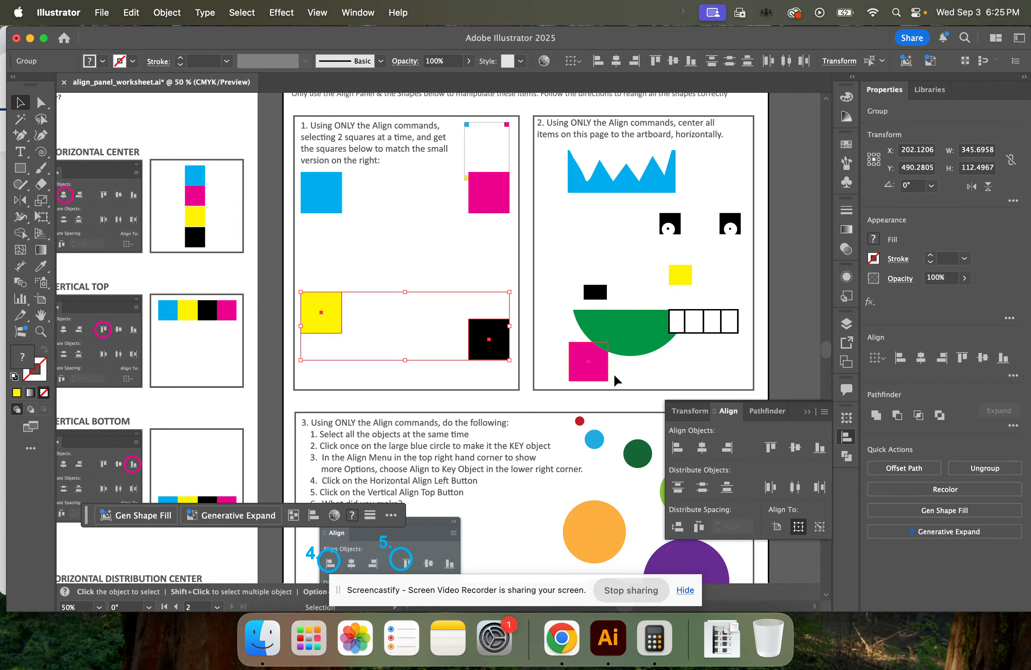
{"action": "left_click", "coordinate": [820, 448]}
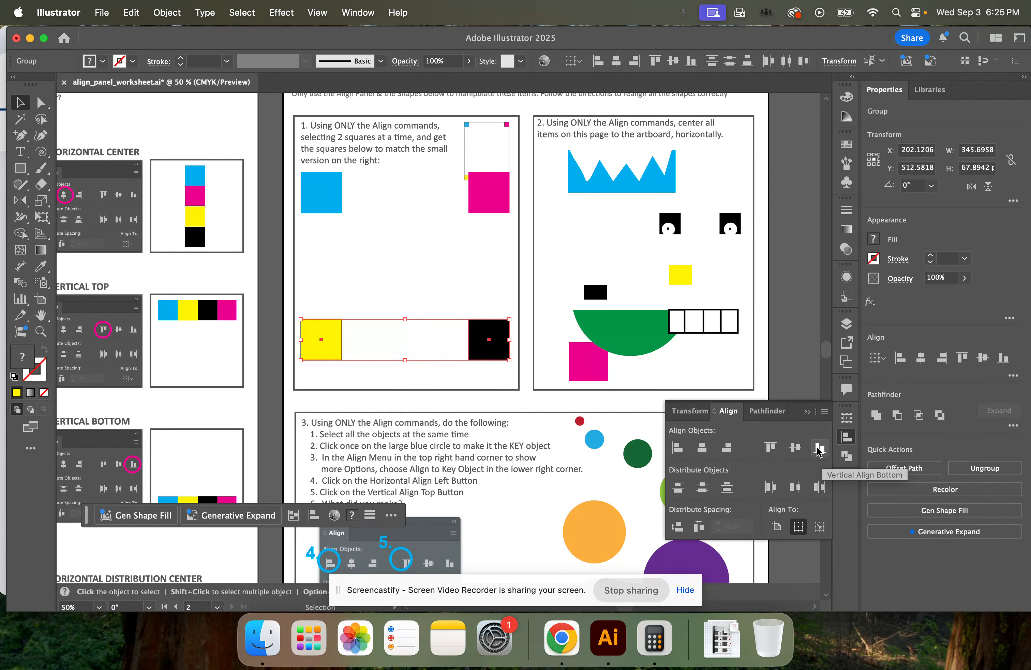
{"action": "left_click", "coordinate": [480, 280]}
Move all four Practice exercise 1 squares together below the instructions, centering the group at about X 208 pt, Y 439 pt
{"action": "left_click", "coordinate": [322, 178]}
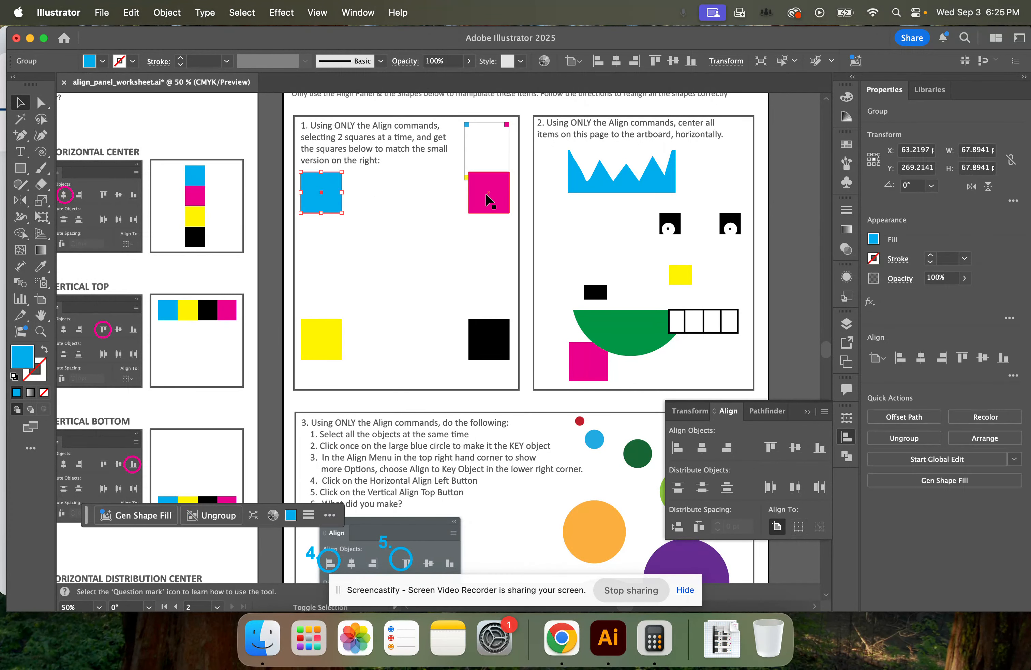
{"action": "left_click", "coordinate": [488, 200], "text": "shift"}
{"action": "left_click", "coordinate": [324, 340], "text": "shift"}
{"action": "left_click", "coordinate": [482, 340], "text": "shift"}
{"action": "left_click_drag", "start_coordinate": [500, 337], "coordinate": [503, 366]}
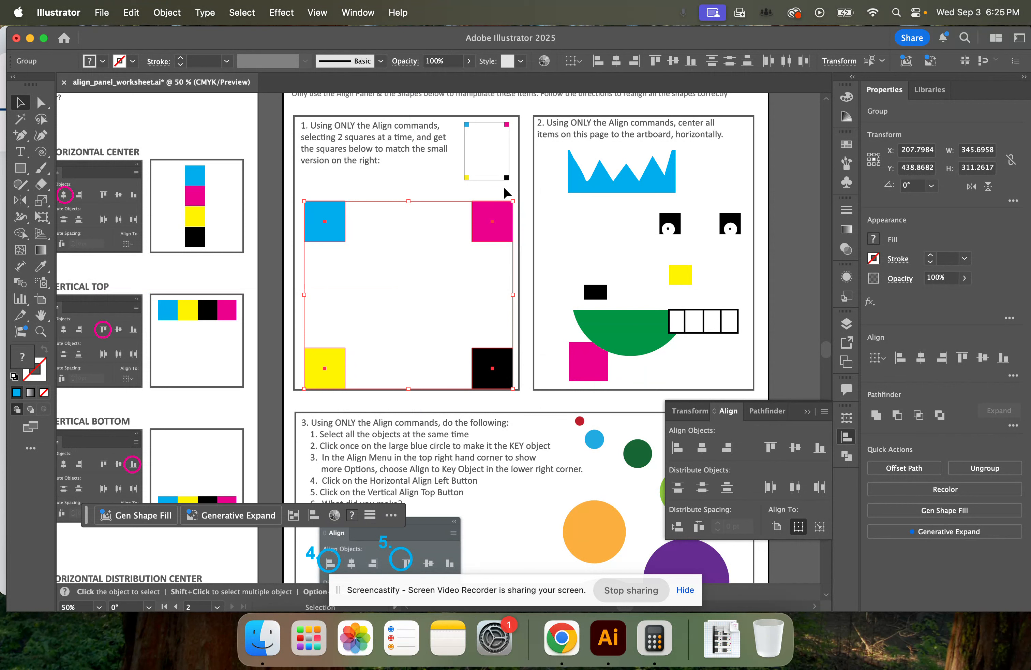
{"action": "left_click", "coordinate": [456, 168]}
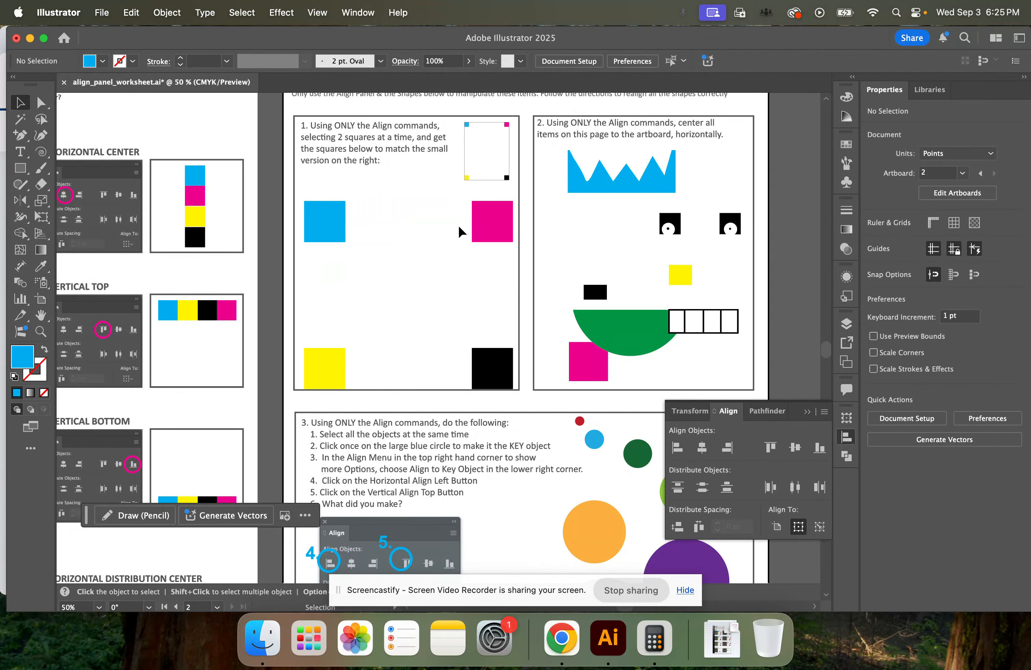
Apply Horizontal Align Center to all the face shapes in Practice exercise 2 and deselect them
{"action": "scroll", "coordinate": [459, 224], "scroll_direction": "down", "scroll_amount": 3}
{"action": "scroll", "coordinate": [478, 226], "scroll_direction": "up", "scroll_amount": 5}
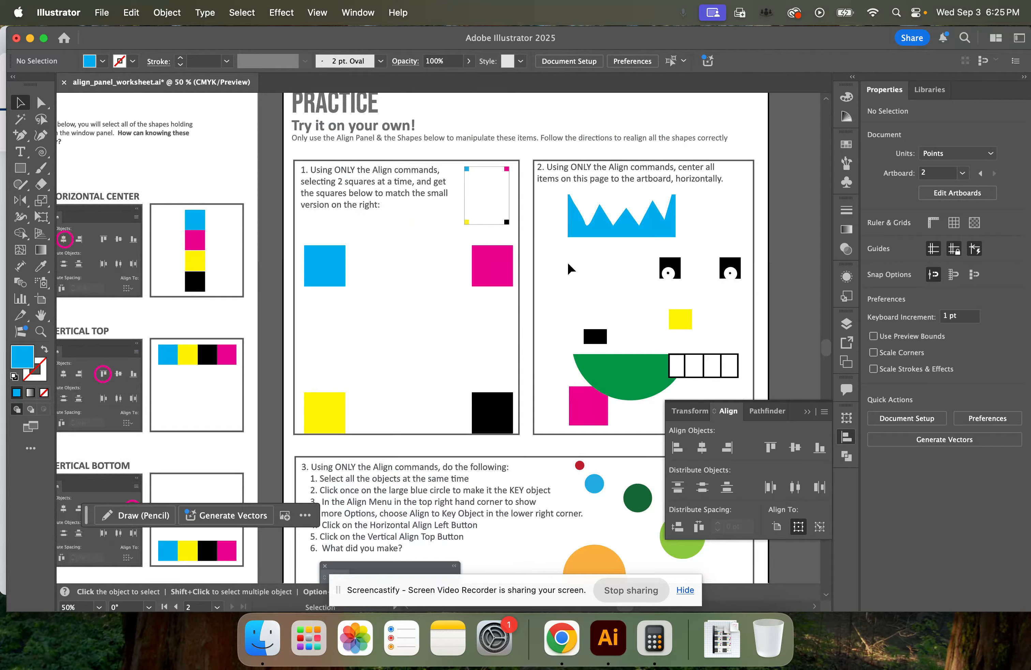
{"action": "scroll", "coordinate": [569, 265], "scroll_direction": "right", "scroll_amount": 5}
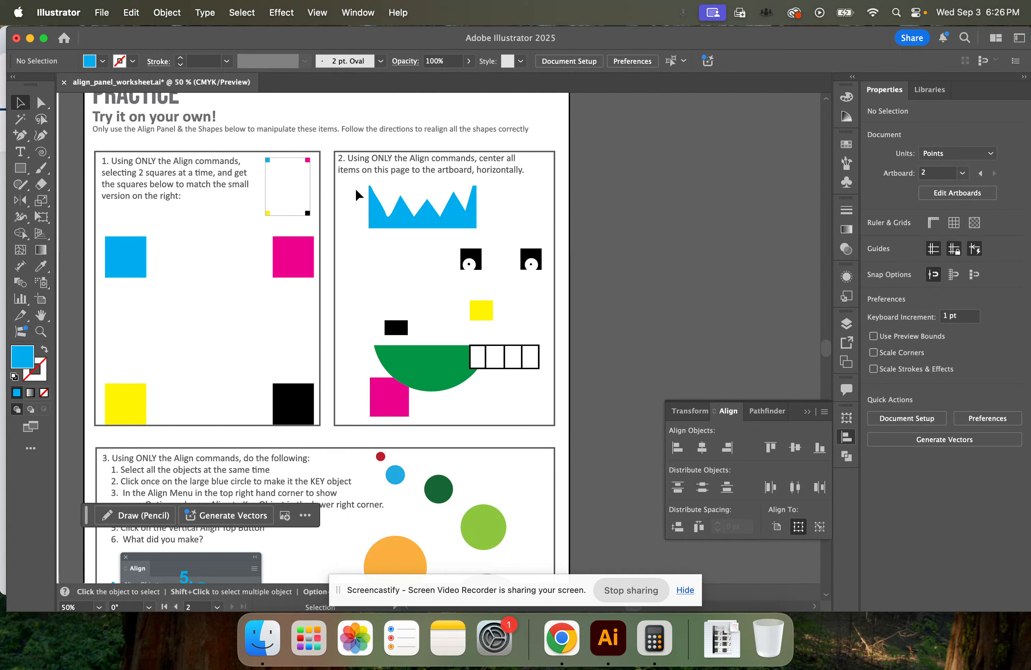
{"action": "left_click_drag", "start_coordinate": [489, 346], "coordinate": [545, 415]}
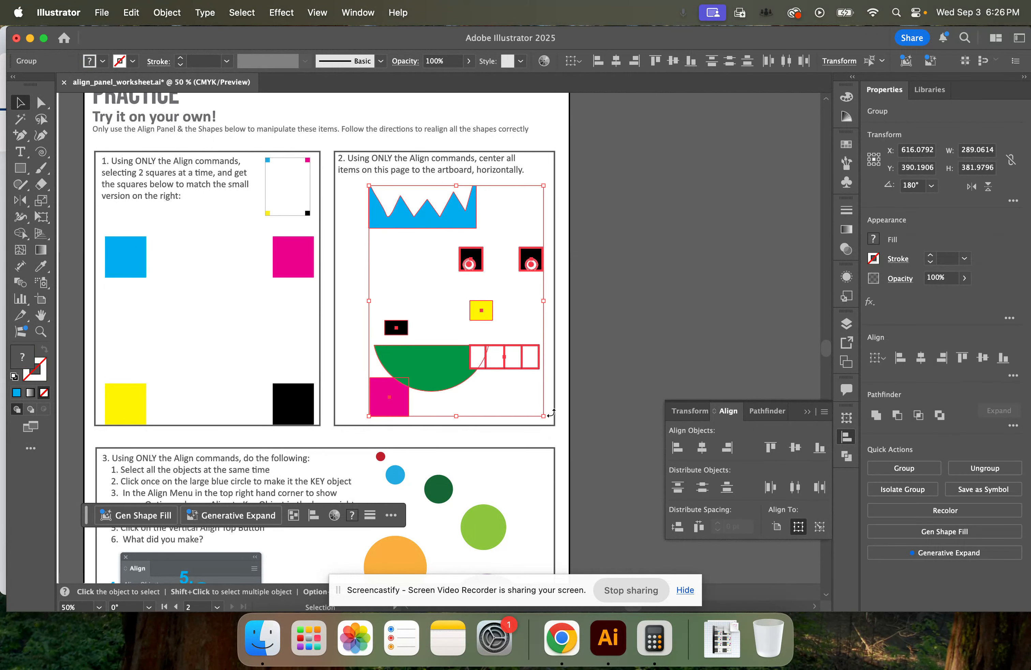
{"action": "left_click", "coordinate": [703, 448]}
{"action": "left_click", "coordinate": [374, 249]}
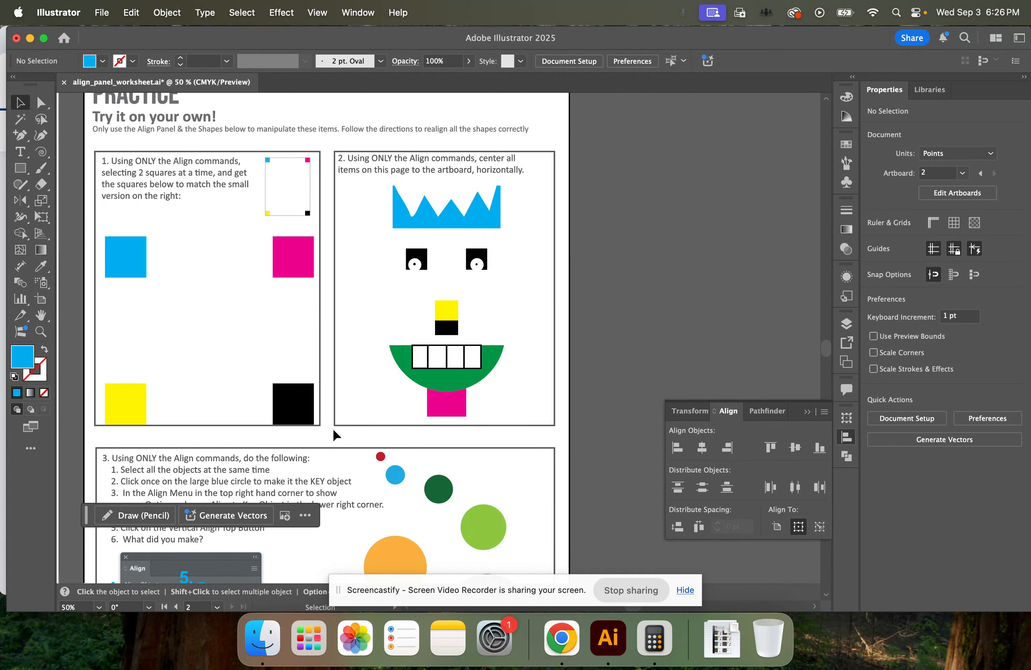
Select all seven coloured circles in Practice exercise 3
{"action": "scroll", "coordinate": [338, 428], "scroll_direction": "down", "scroll_amount": 10}
{"action": "scroll", "coordinate": [338, 429], "scroll_direction": "left", "scroll_amount": 5}
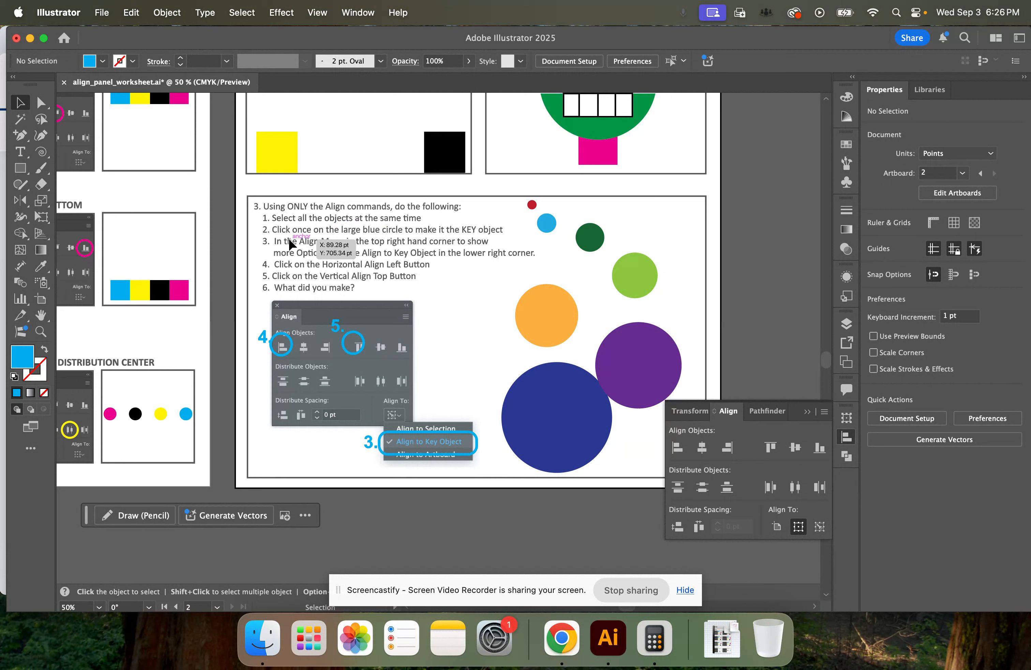
{"action": "left_click", "coordinate": [532, 204]}
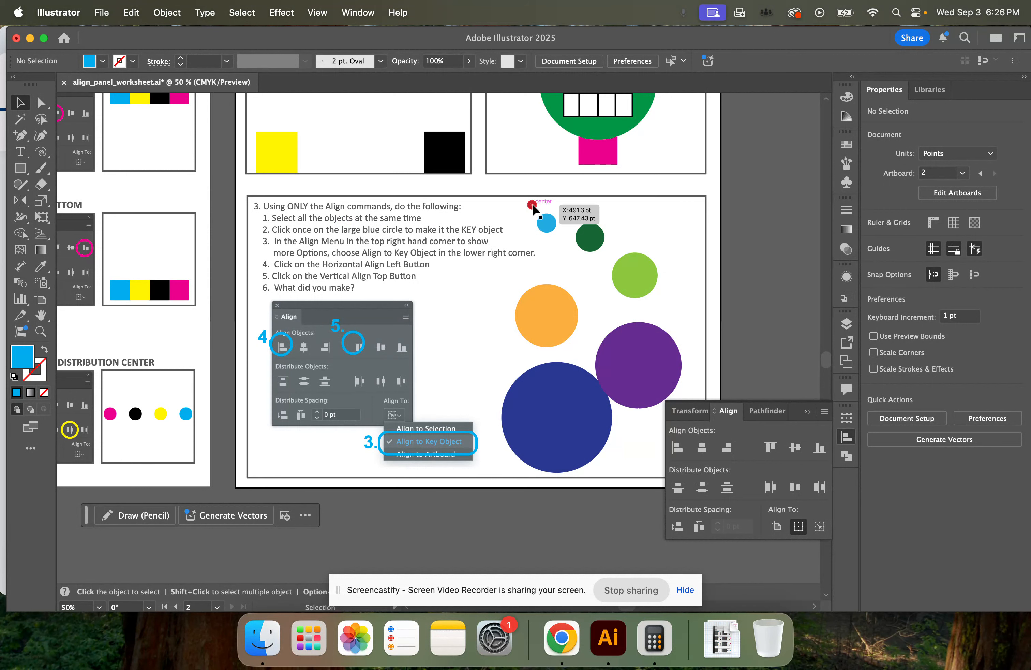
{"action": "left_click", "coordinate": [547, 224], "text": "shift"}
{"action": "left_click", "coordinate": [592, 239], "text": "shift"}
{"action": "left_click", "coordinate": [627, 276], "text": "shift"}
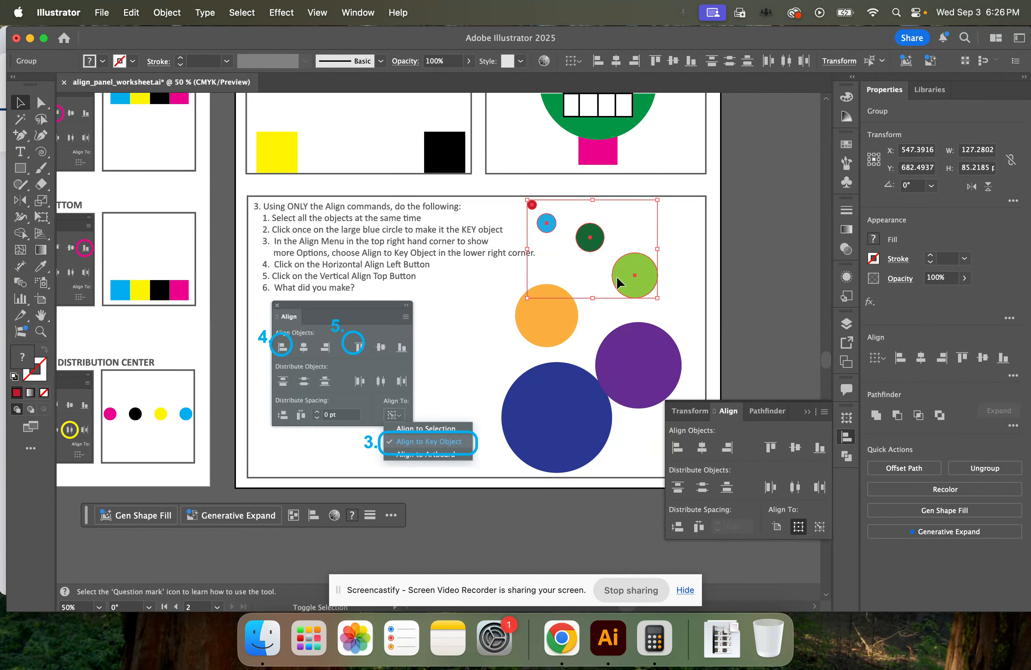
{"action": "left_click", "coordinate": [550, 318], "text": "shift"}
{"action": "left_click", "coordinate": [652, 368], "text": "shift"}
{"action": "left_click", "coordinate": [558, 414], "text": "shift"}
{"action": "left_click", "coordinate": [548, 448], "text": "shift"}
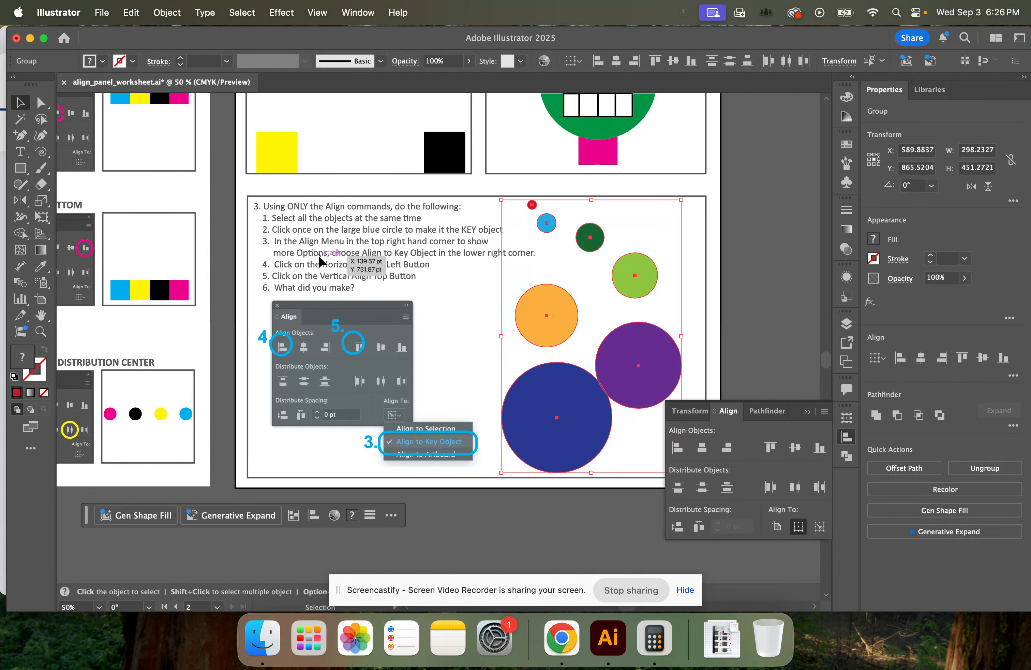
Set the alignment to Align to Key Object and make the large dark blue circle the key object
{"action": "left_click", "coordinate": [574, 402], "text": "shift"}
{"action": "left_click", "coordinate": [589, 432], "text": "shift"}
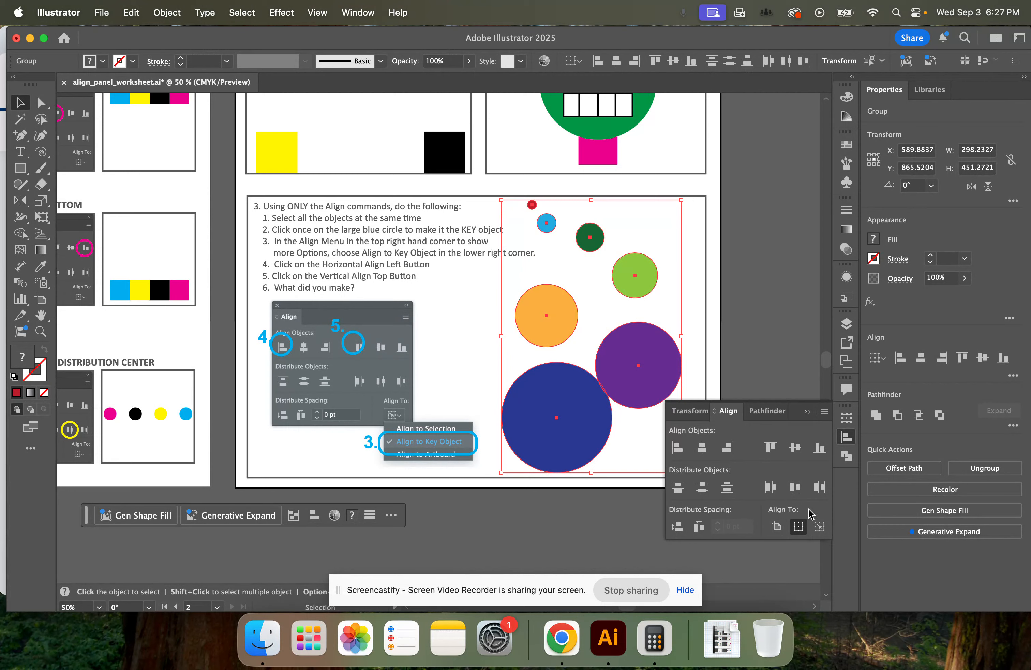
{"action": "left_click", "coordinate": [820, 528]}
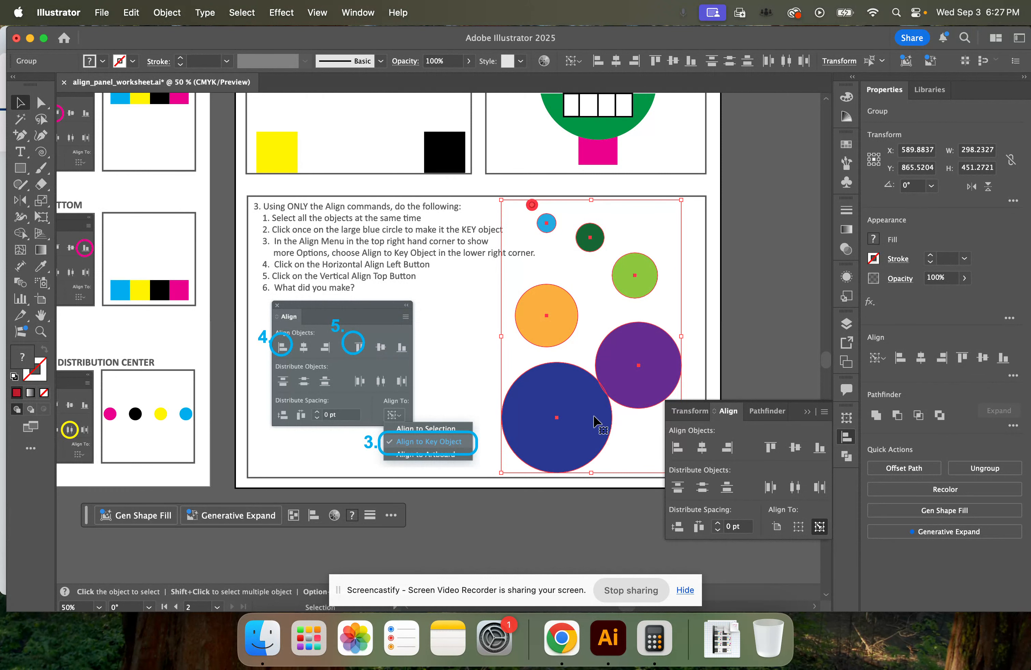
{"action": "left_click", "coordinate": [579, 409]}
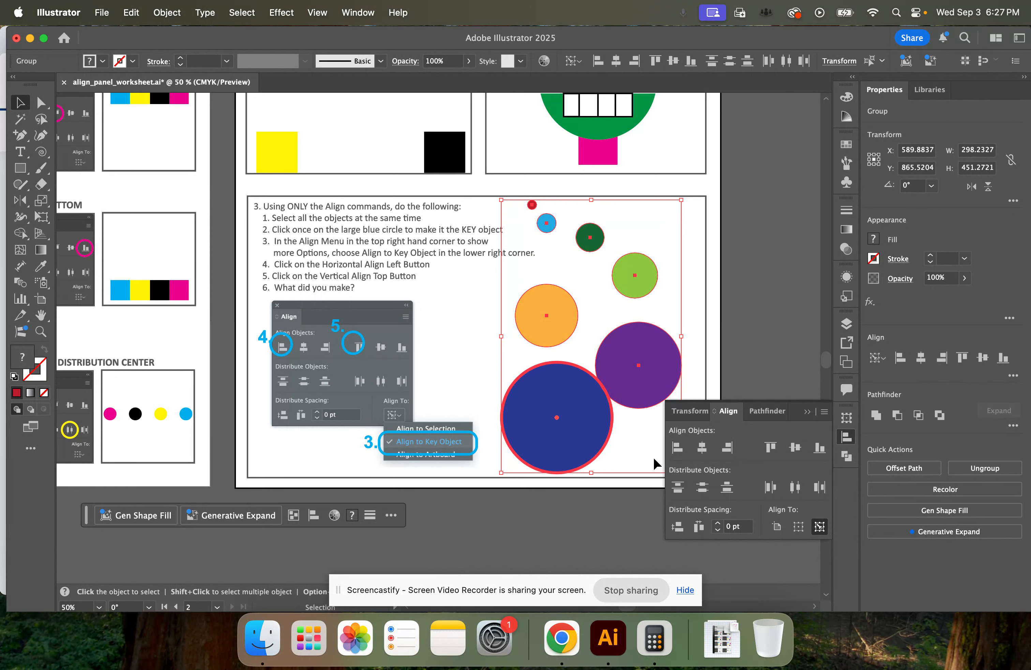
Apply Horizontal Align Left and Vertical Align Top to the circles, and move them together up and rightward within the exercise 3 frame
{"action": "left_click", "coordinate": [678, 447]}
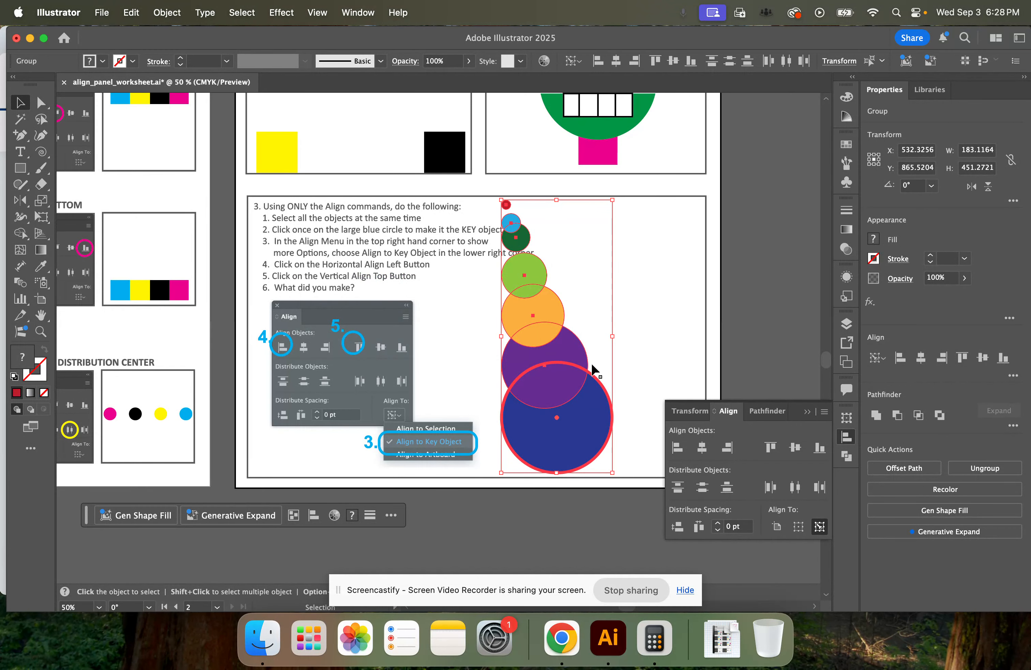
{"action": "left_click", "coordinate": [771, 448]}
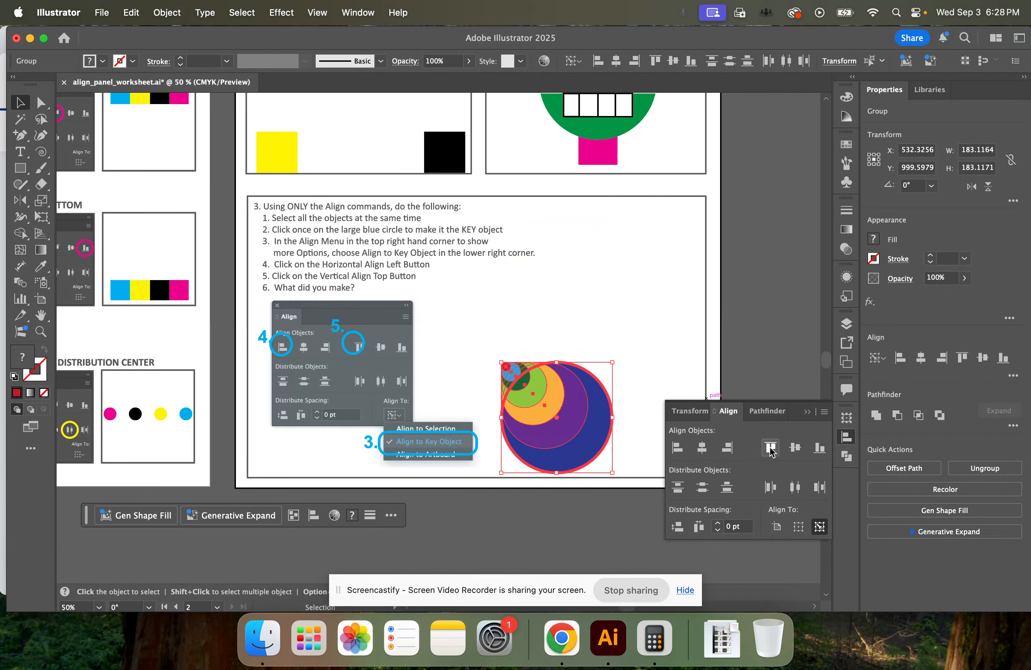
{"action": "left_click_drag", "start_coordinate": [595, 439], "coordinate": [640, 365]}
{"action": "left_click", "coordinate": [592, 446]}
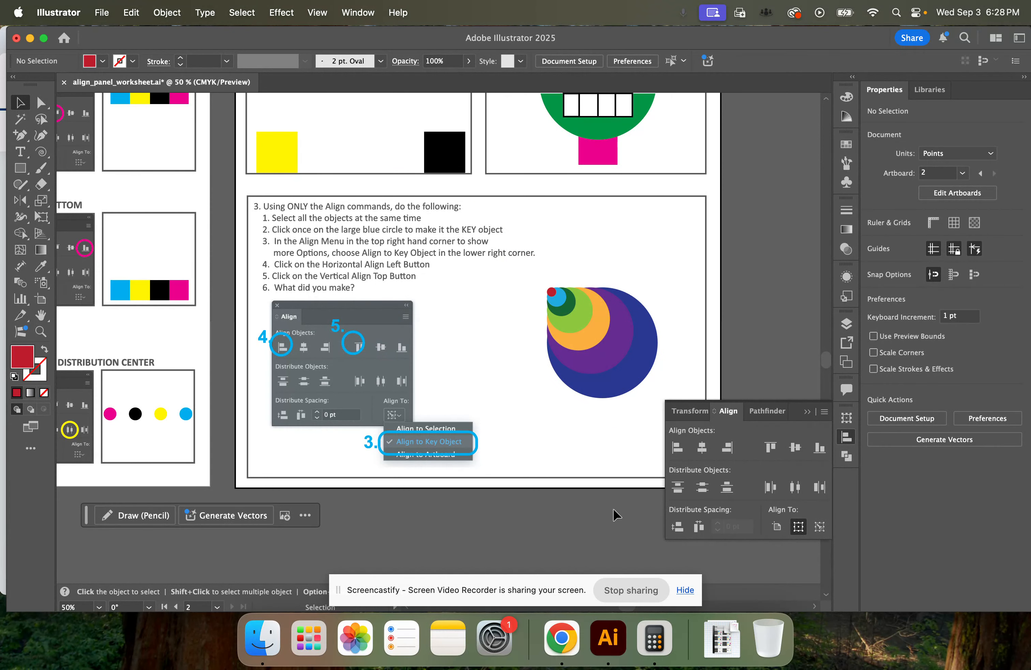
Start Save As for the worksheet on the computer and turn on Don't show again for the cloud document prompt
{"action": "left_click", "coordinate": [102, 17]}
{"action": "left_click", "coordinate": [134, 169]}
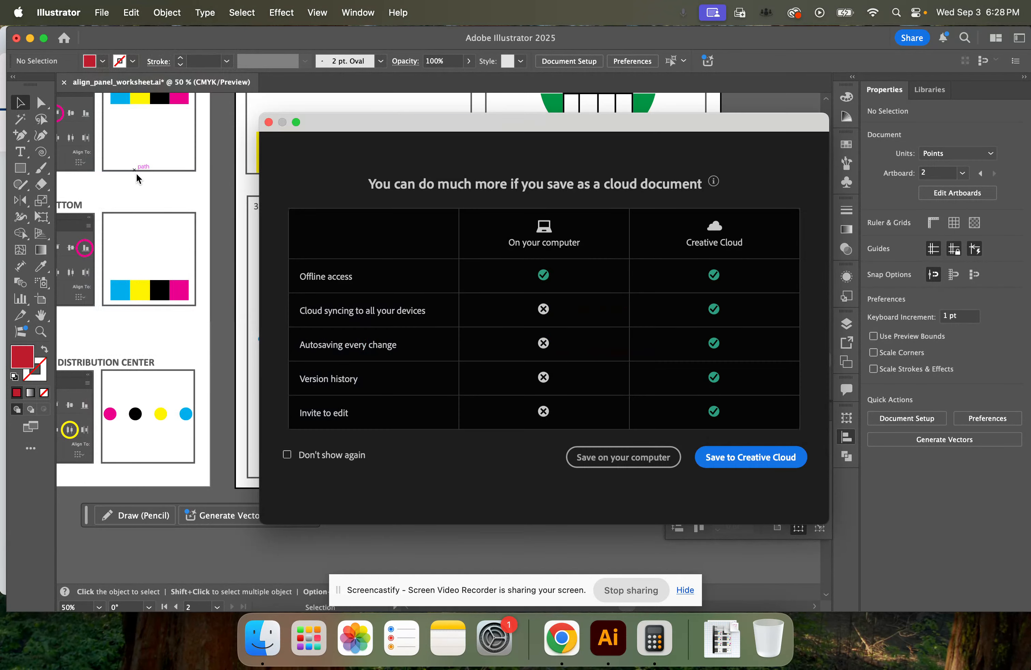
{"action": "left_click", "coordinate": [308, 458]}
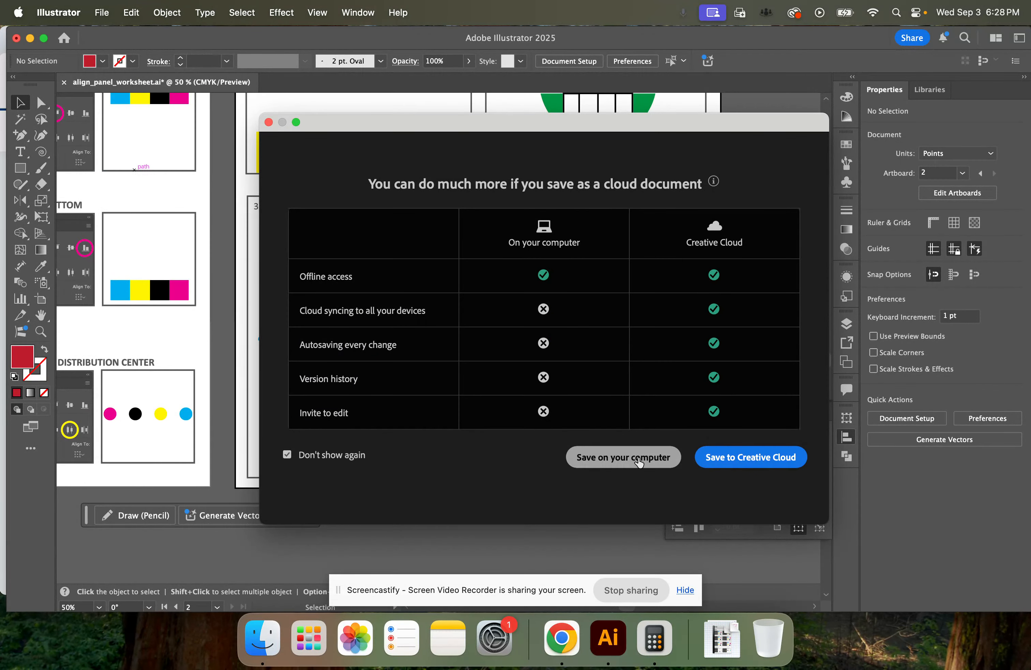
{"action": "left_click", "coordinate": [625, 456]}
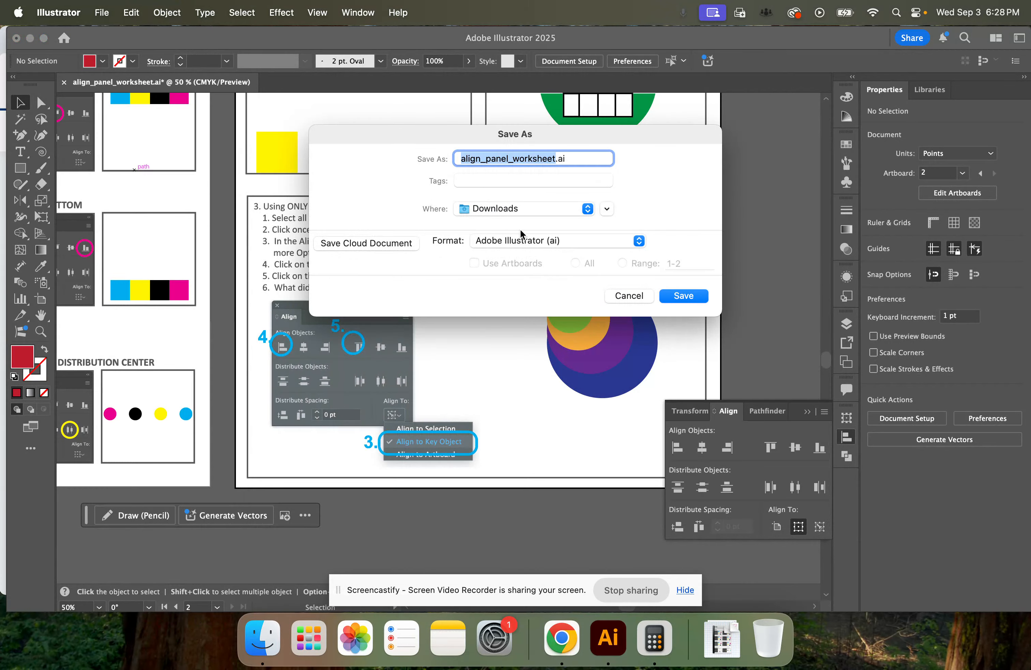
Save the worksheet to the Desktop as the Adobe PDF align_panel_worksheet.pdf, with all artboards and the Illustrator Default preset
{"action": "left_click", "coordinate": [515, 209]}
{"action": "left_click", "coordinate": [653, 187]}
{"action": "left_click", "coordinate": [526, 213]}
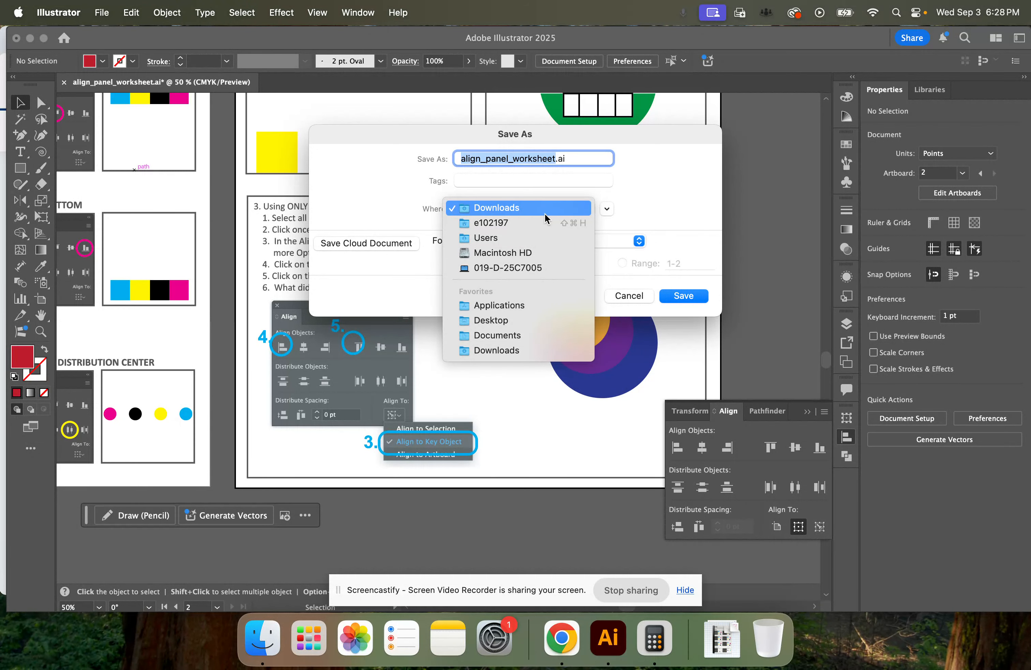
{"action": "left_click", "coordinate": [540, 322]}
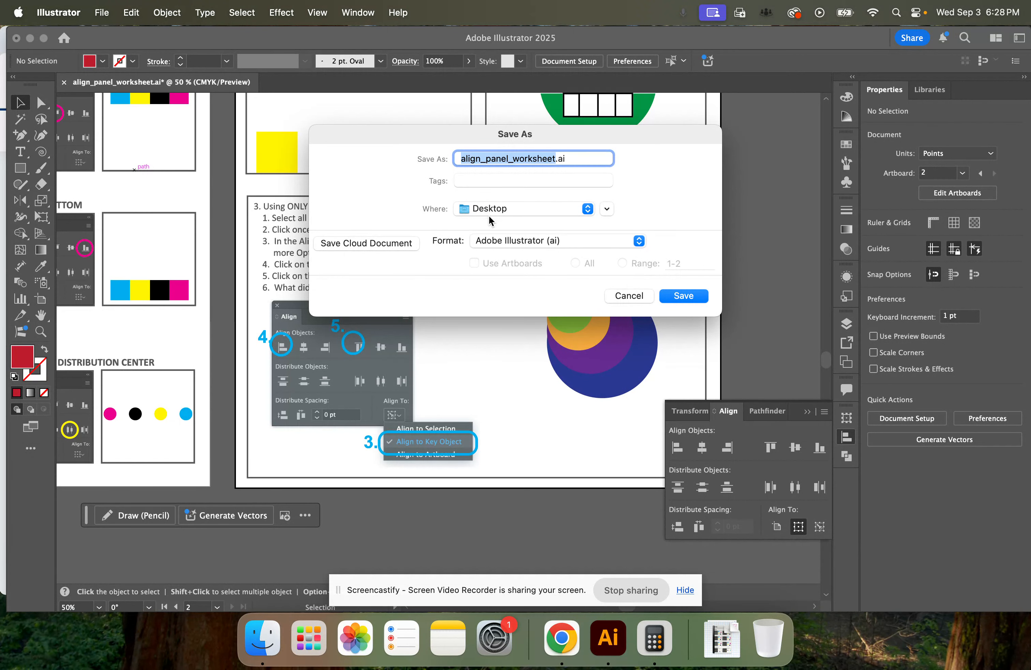
{"action": "left_click", "coordinate": [498, 240]}
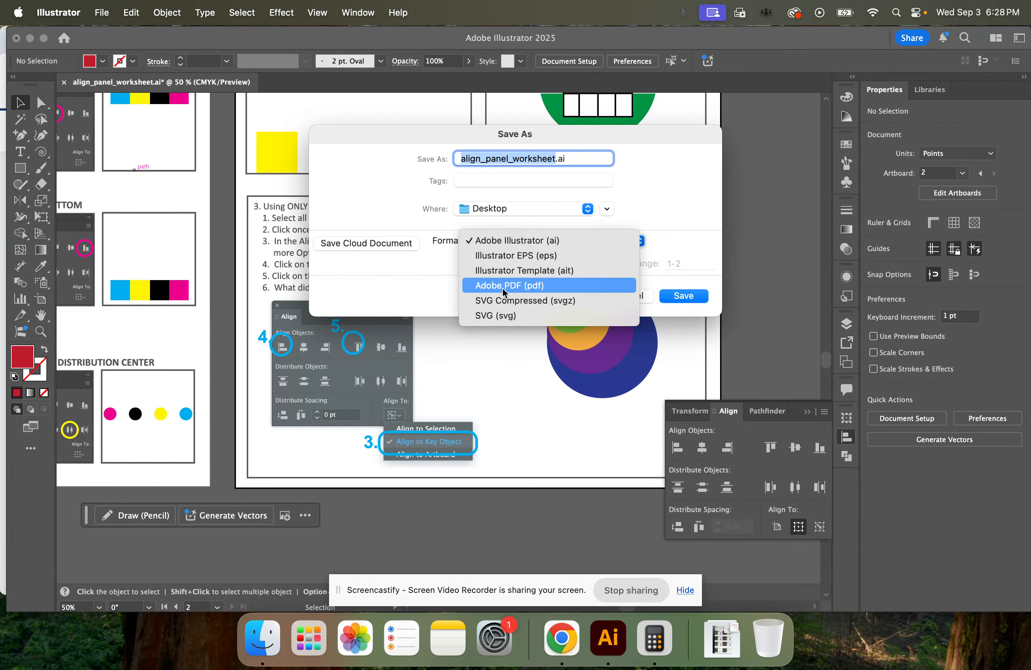
{"action": "left_click", "coordinate": [545, 286]}
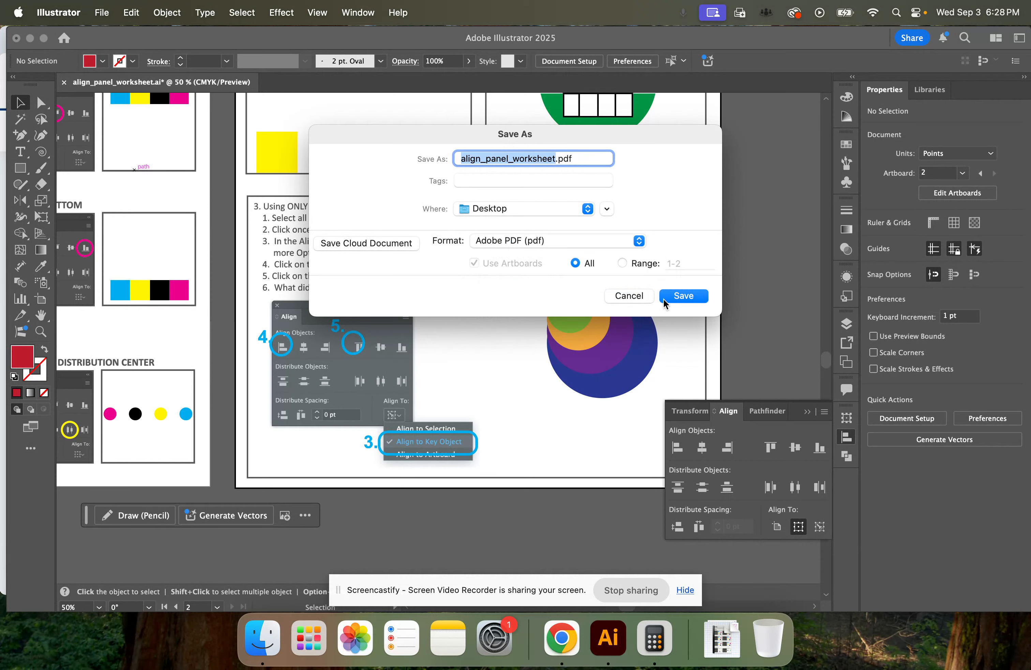
{"action": "left_click", "coordinate": [684, 296]}
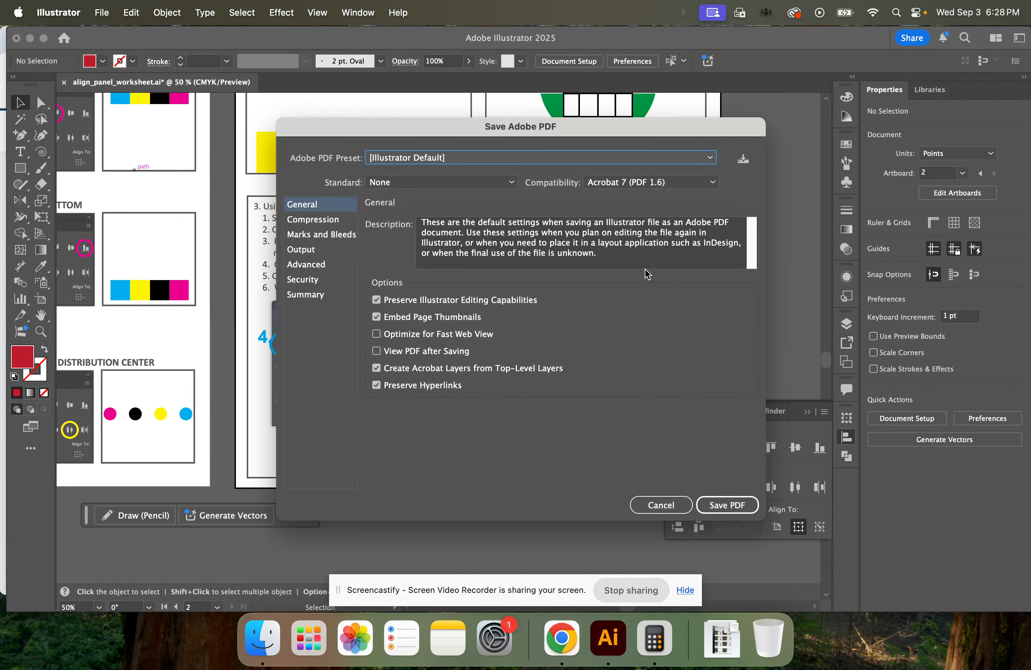
{"action": "left_click", "coordinate": [722, 502]}
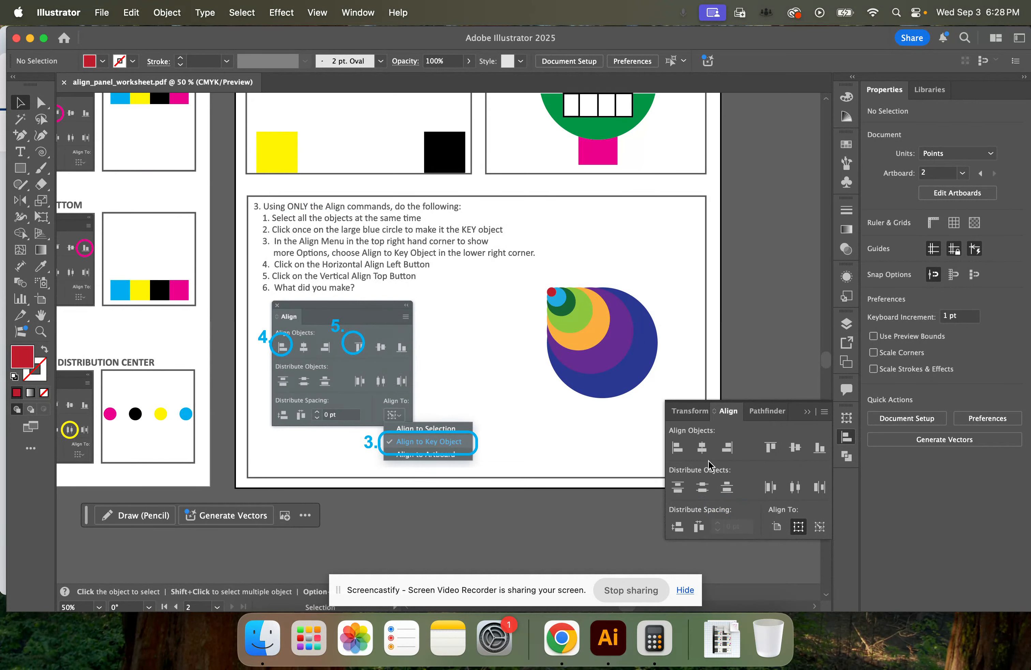
{"action": "scroll", "coordinate": [527, 318], "scroll_direction": "up", "scroll_amount": 5}
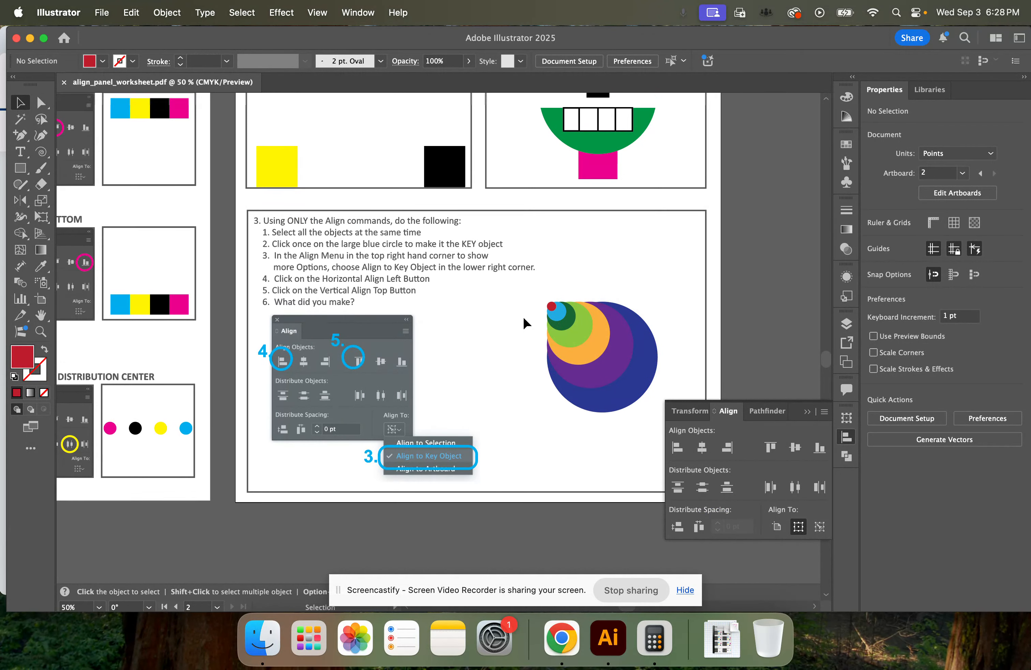